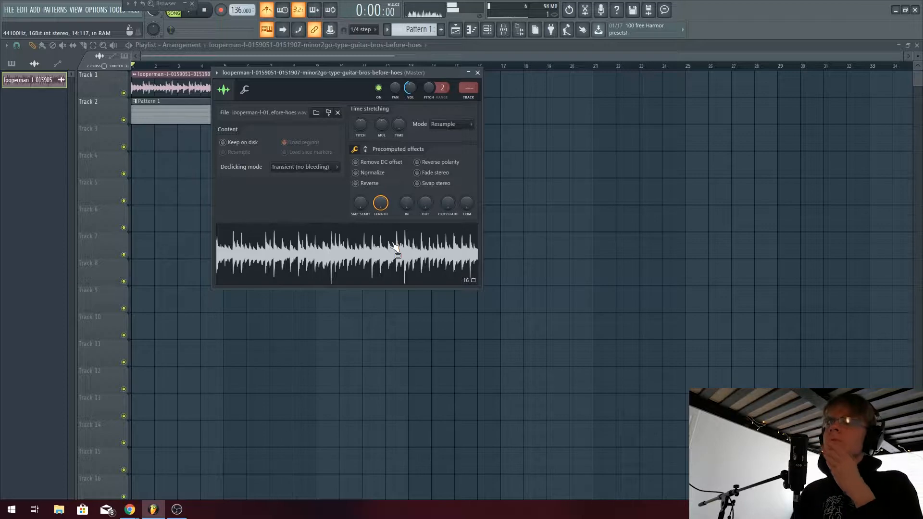
Close the guitar loop's sample settings and view the Sampler channel's notes in the piano roll.
click(478, 73)
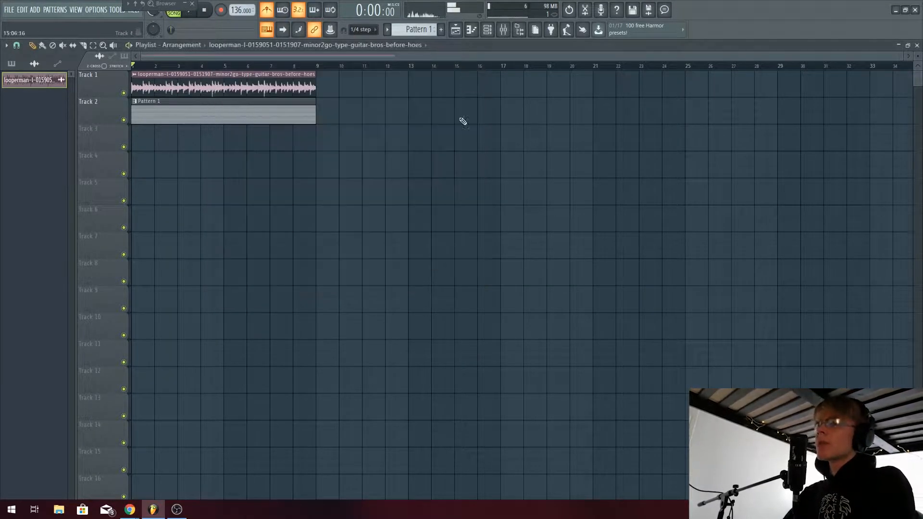
click(488, 31)
click(346, 162)
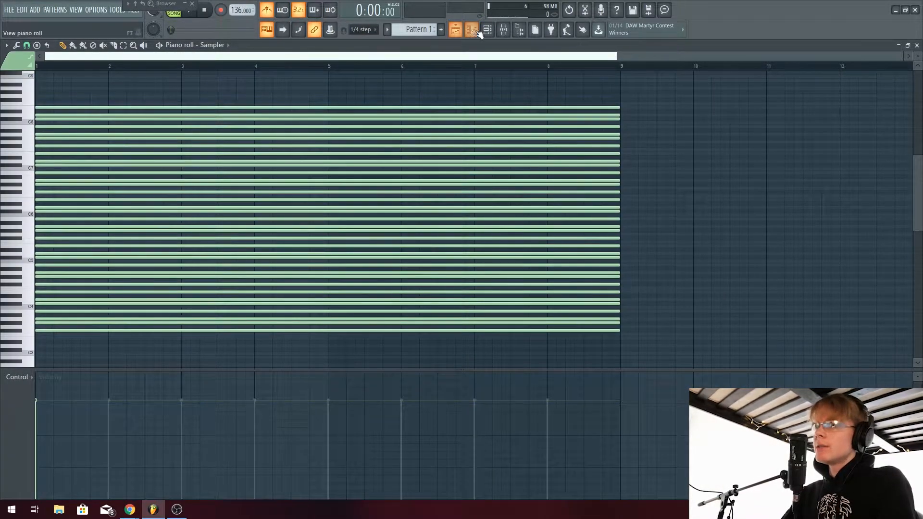
Examine the Purity channel's notes in the piano roll, highlighting the two lowest ones, and return to the playlist.
click(489, 30)
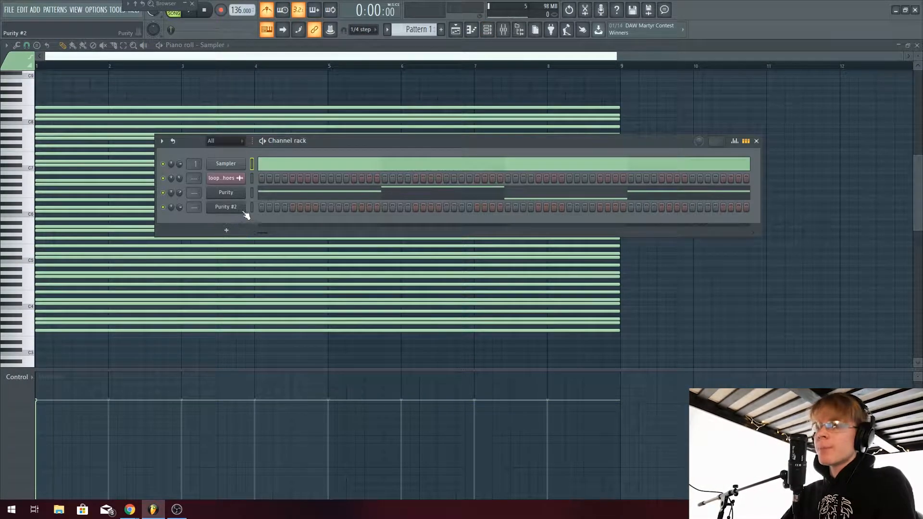
click(259, 192)
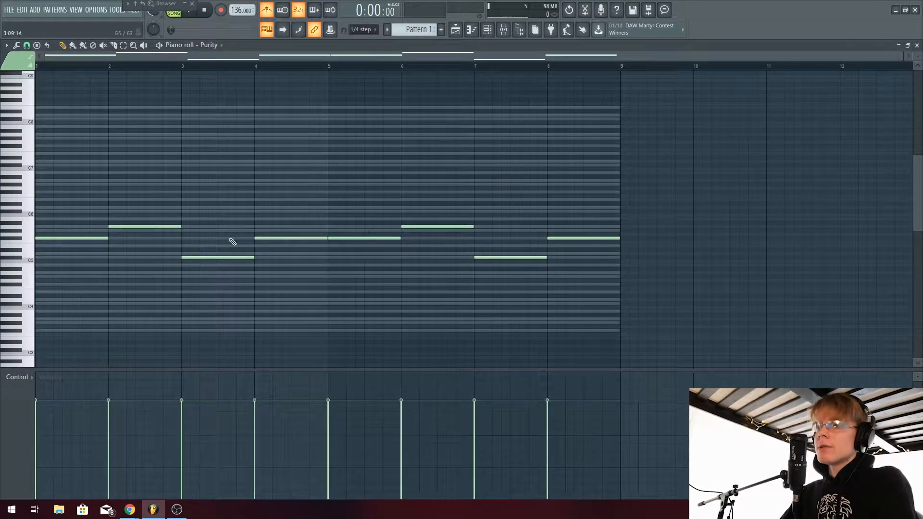
ctrl+drag(213, 245, 608, 281)
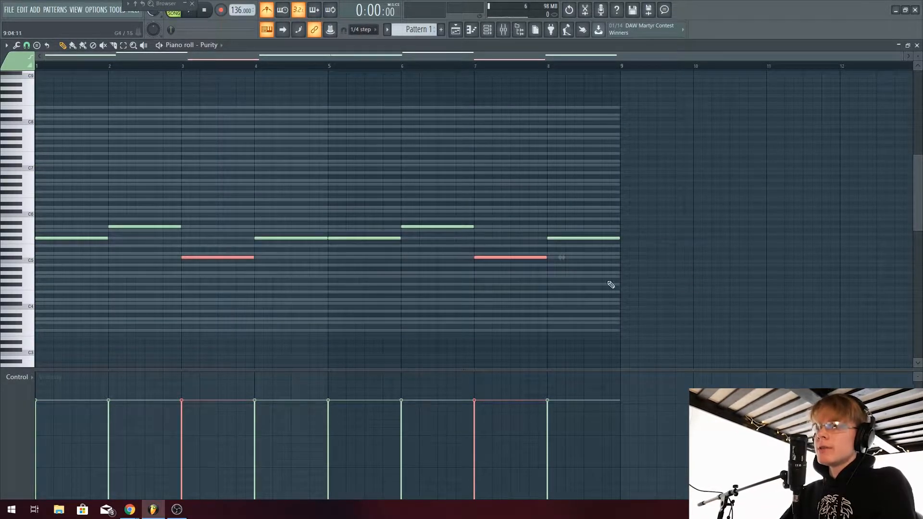
ctrl+click(273, 167)
click(455, 30)
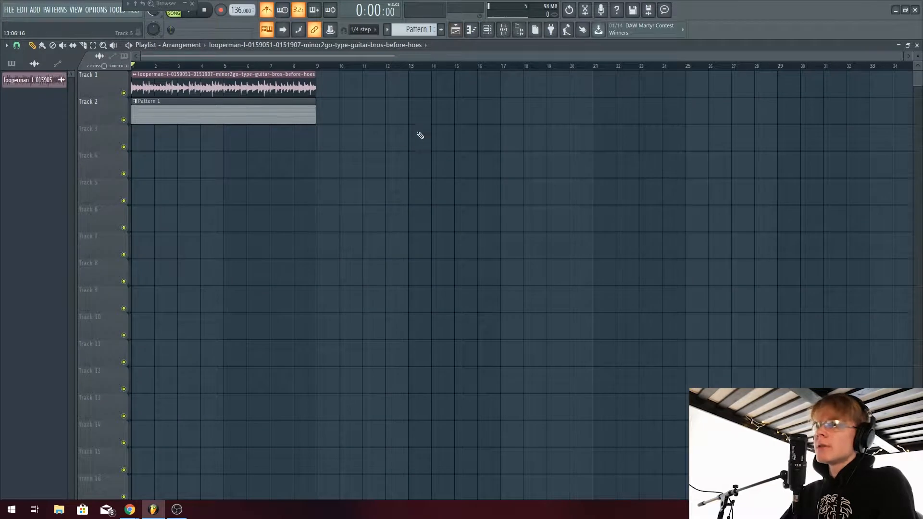
Add Fruity Reeverb 2 to the second effect slot of the London On Da Track - Pluck 2 mixer track.
click(502, 33)
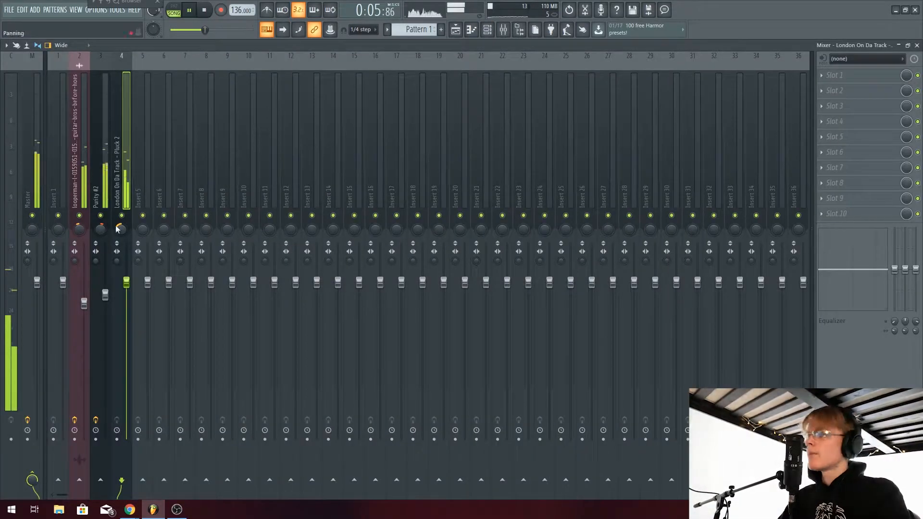
click(864, 91)
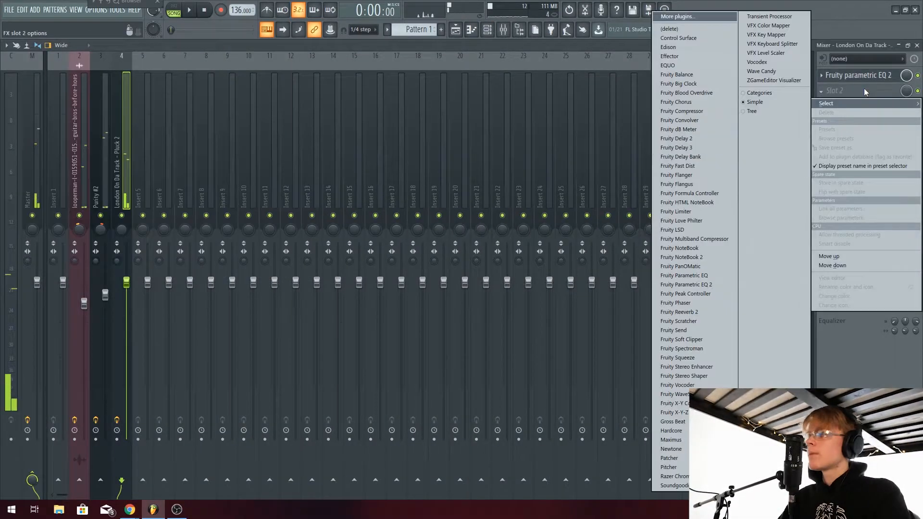
click(679, 312)
key(space)
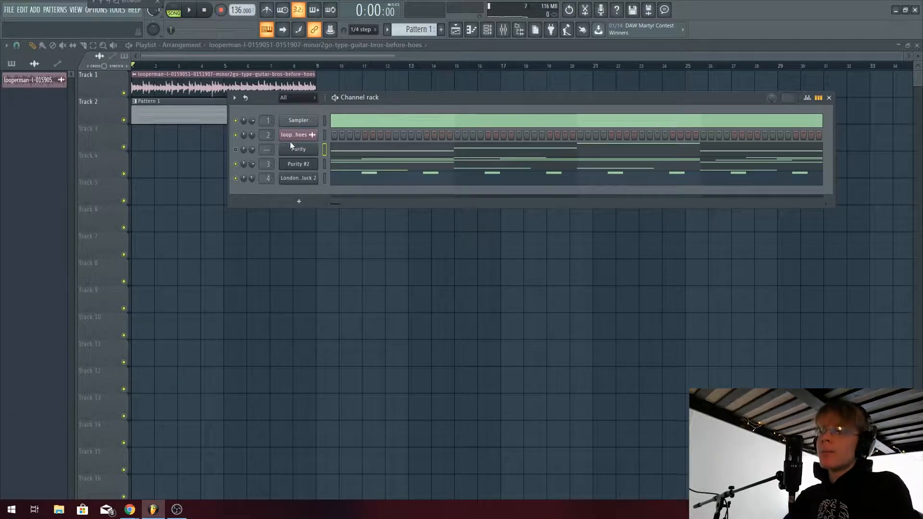
Open the Purity #2 melody in the piano roll and listen to it.
click(351, 172)
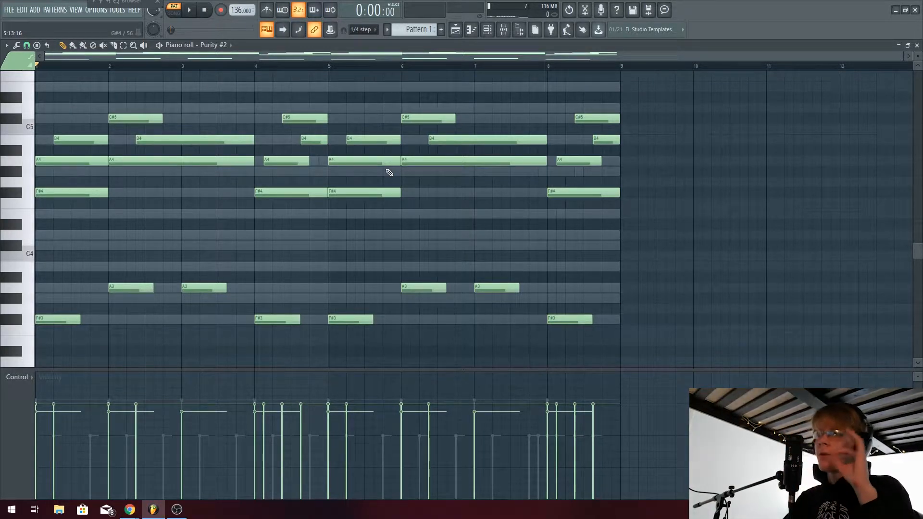
key(space)
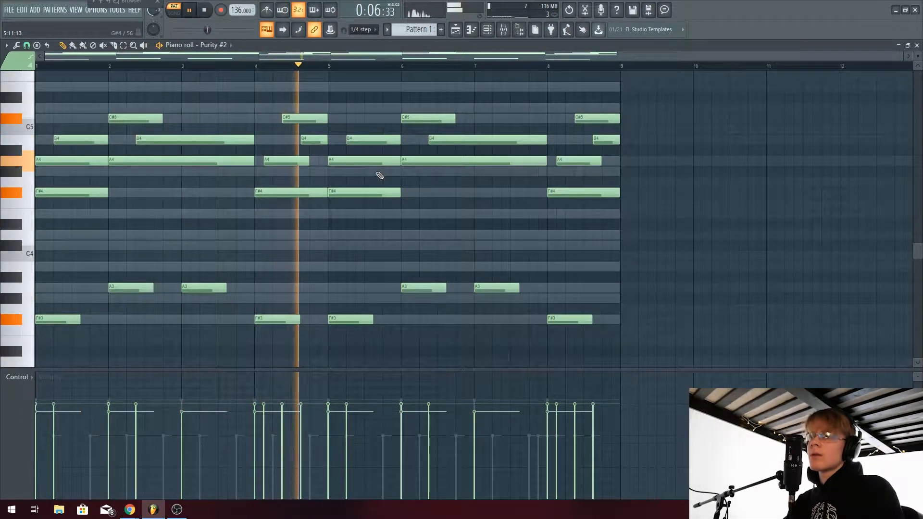
key(space)
Open the London On Da Track - Pluck 2 notes in the piano roll and listen to the pattern and its ending run.
click(487, 30)
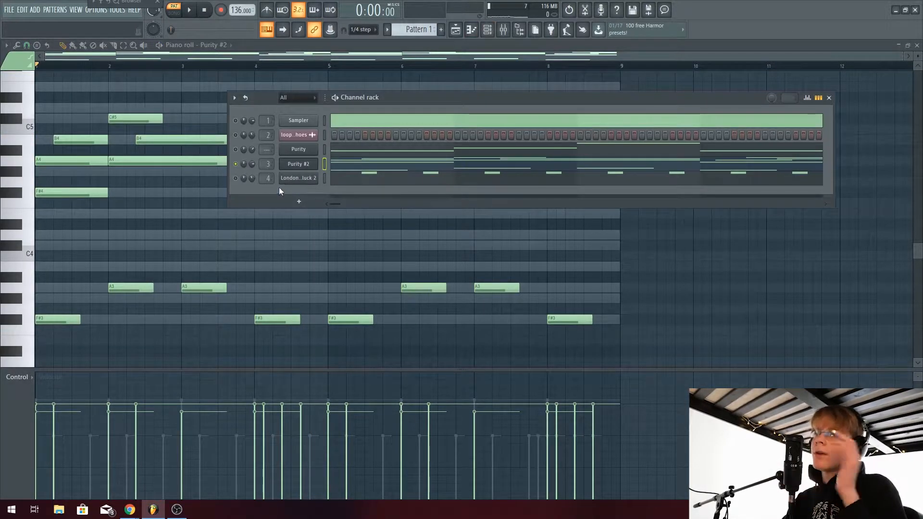
click(363, 177)
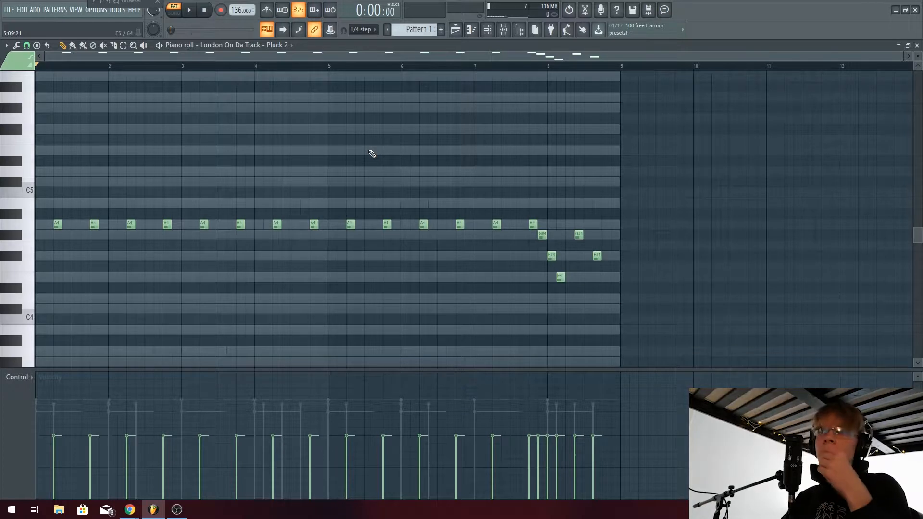
key(space)
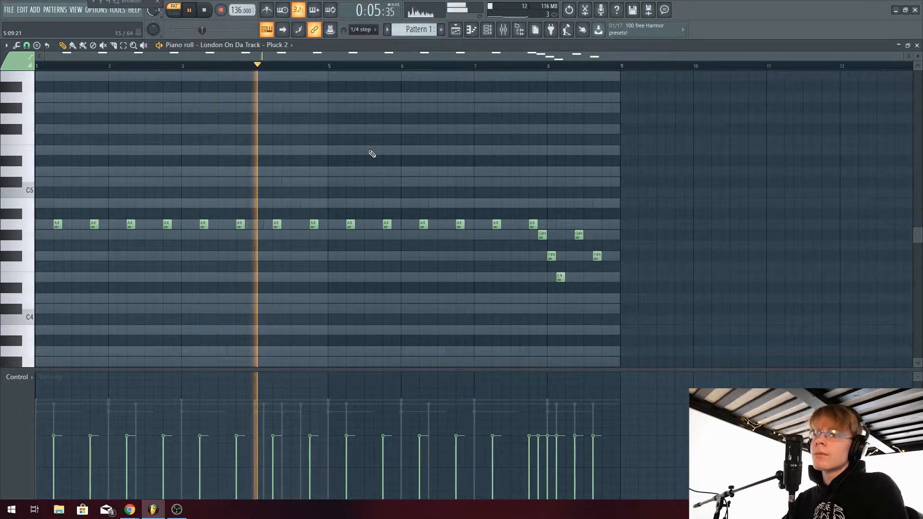
click(519, 66)
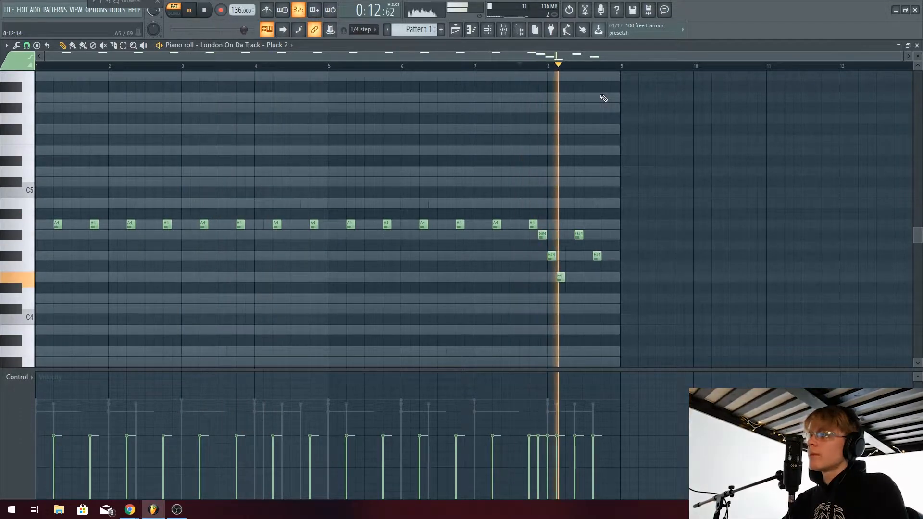
key(space)
Unmute the Sampler and guitar loop channels in the channel rack.
key(F6)
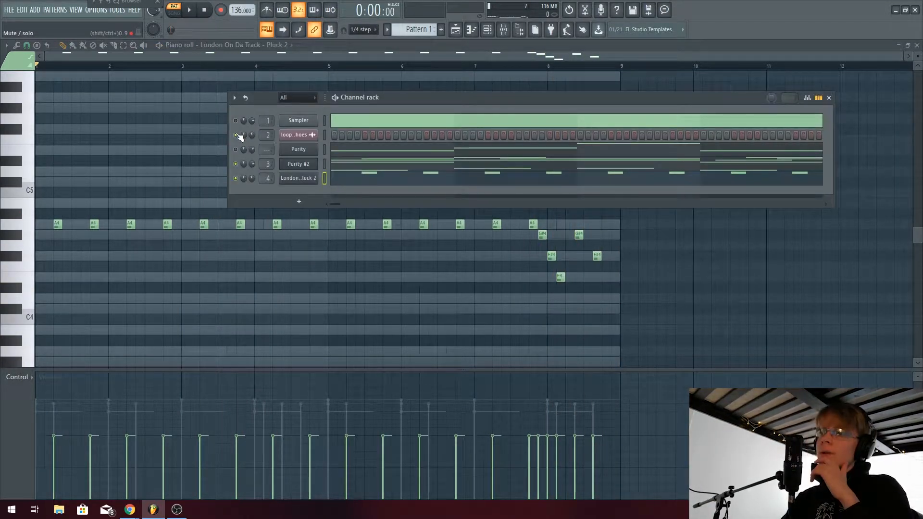
right_click(237, 135)
click(245, 141)
right_click(236, 136)
click(244, 142)
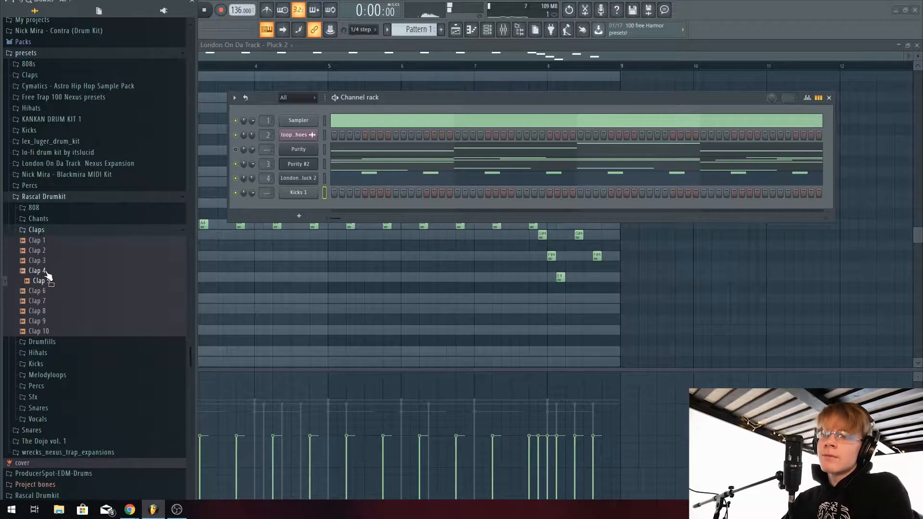
Add Clap 4 from the Rascal Drumkit as a channel and place its hits on steps 9, 25, 41 and 57.
drag(47, 273, 302, 204)
key(space)
click(395, 207)
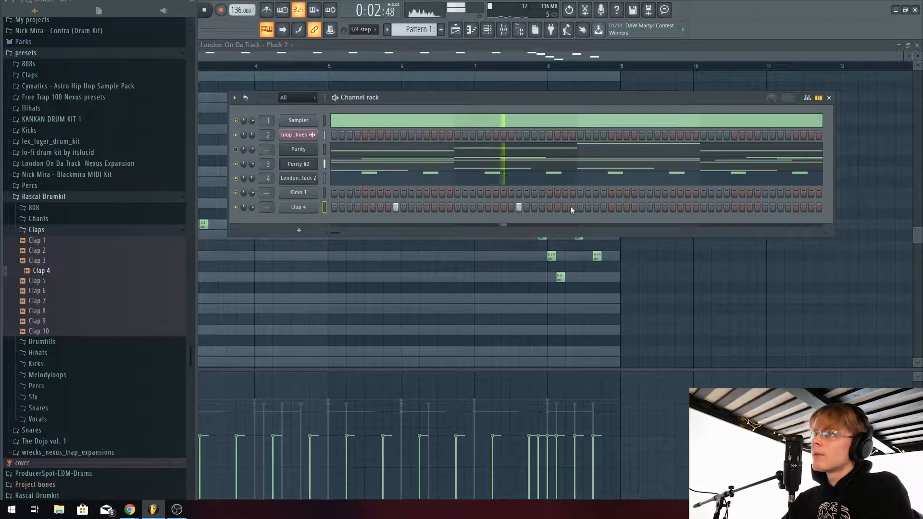
click(642, 208)
click(765, 208)
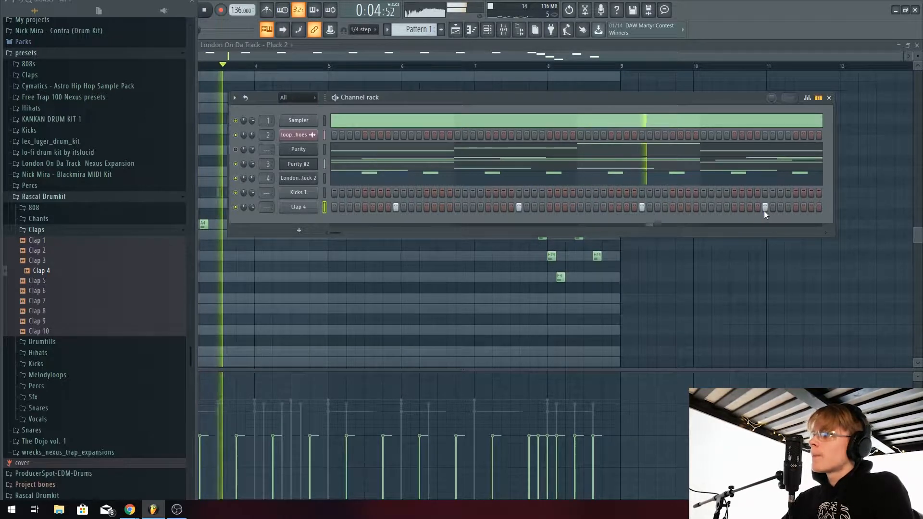
key(space)
Add the Snare (8) Trap 2 sample from The Fye Shit Only Drumkit to the channel rack.
scroll(88, 428, down, 4)
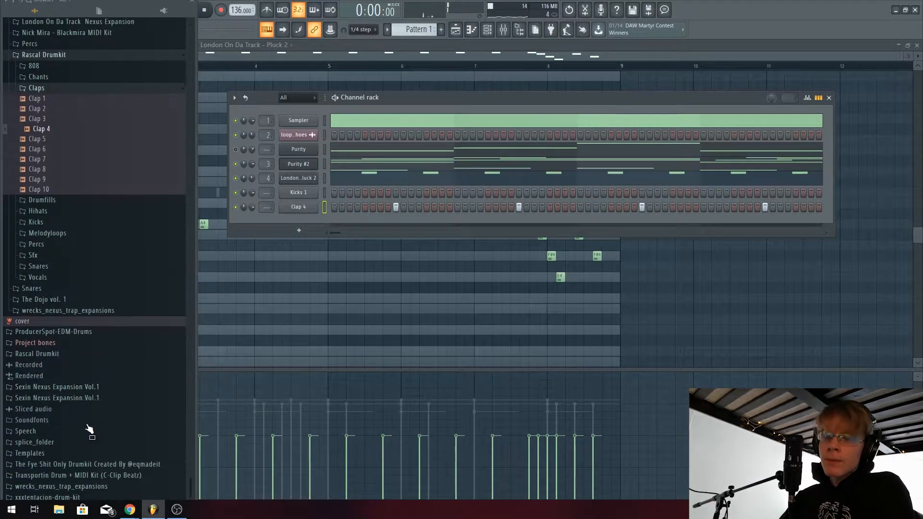
click(82, 465)
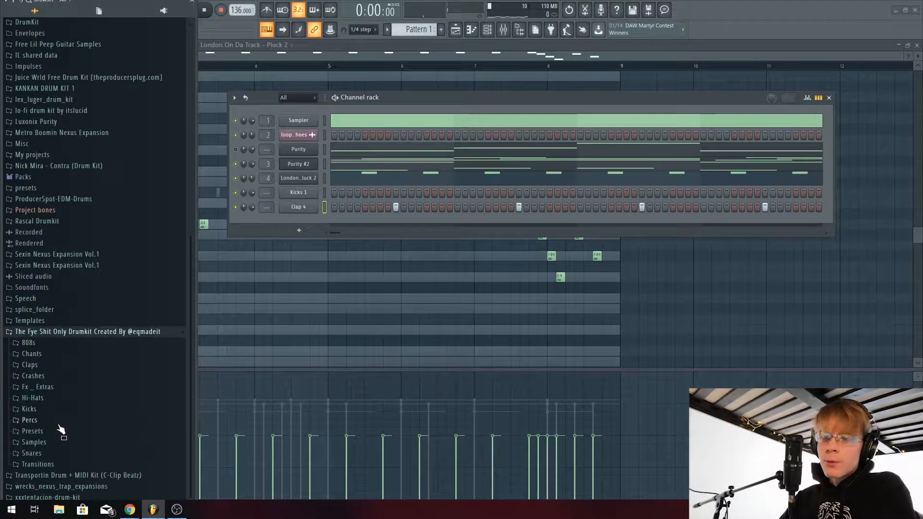
click(56, 454)
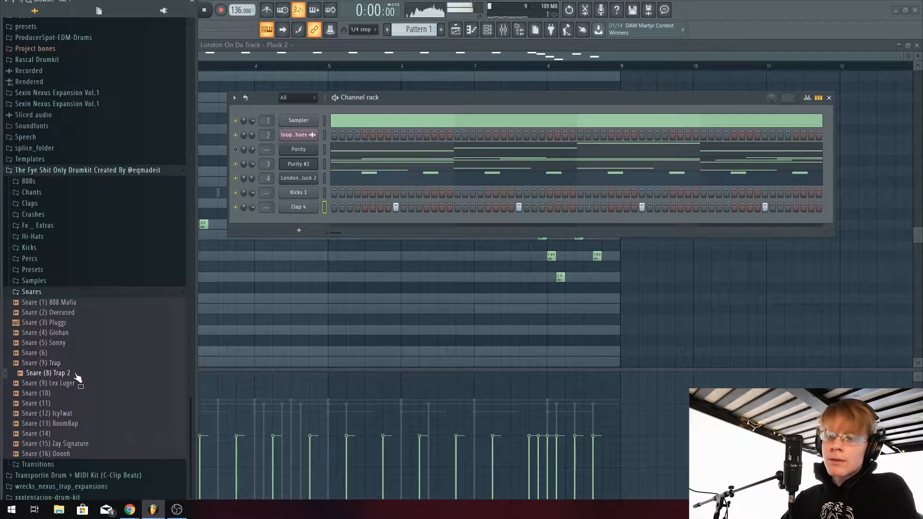
drag(69, 374, 370, 224)
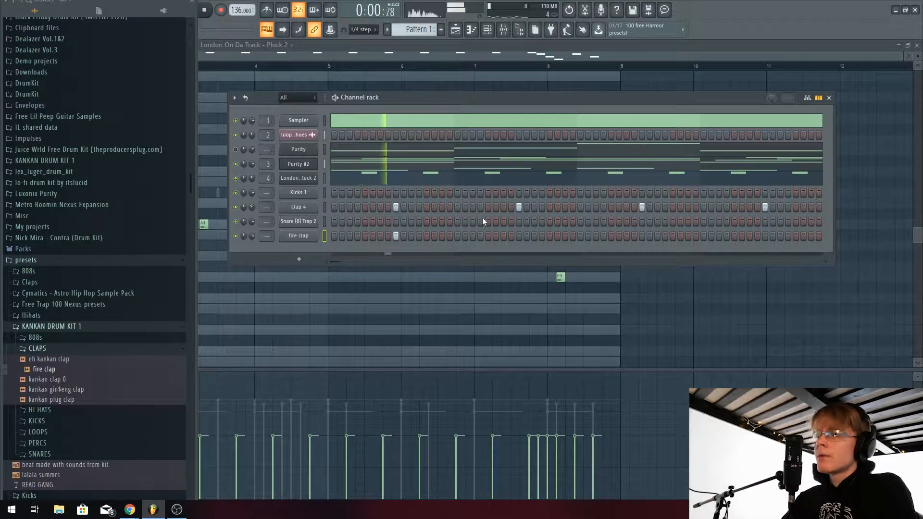
Add the remaining fire clap hits on steps 25, 41 and 57 to match the Clap 4 row.
click(519, 236)
click(642, 236)
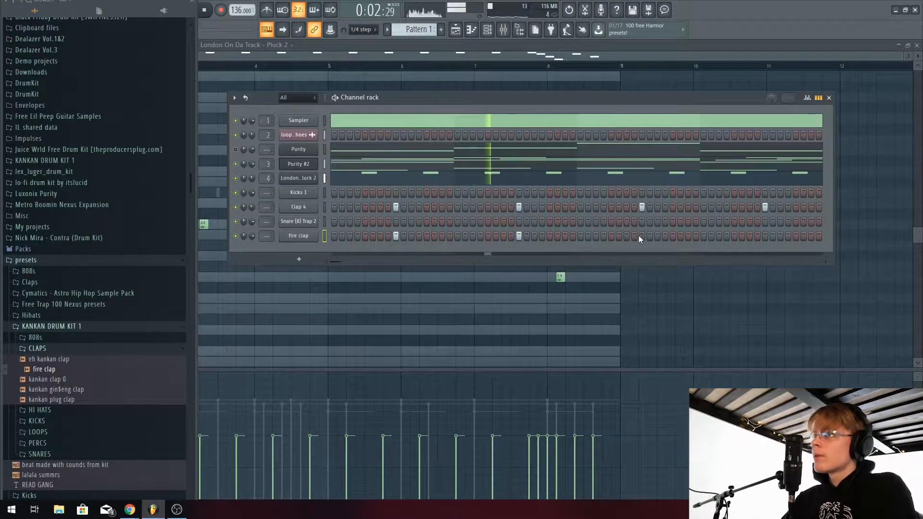
click(765, 236)
key(space)
click(364, 234)
key(space)
right_click(397, 237)
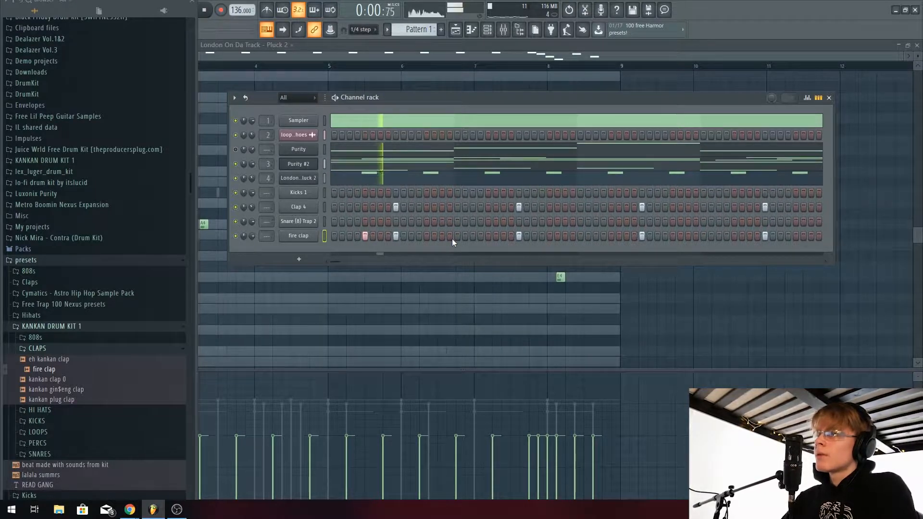
key(space)
right_click(365, 235)
click(396, 235)
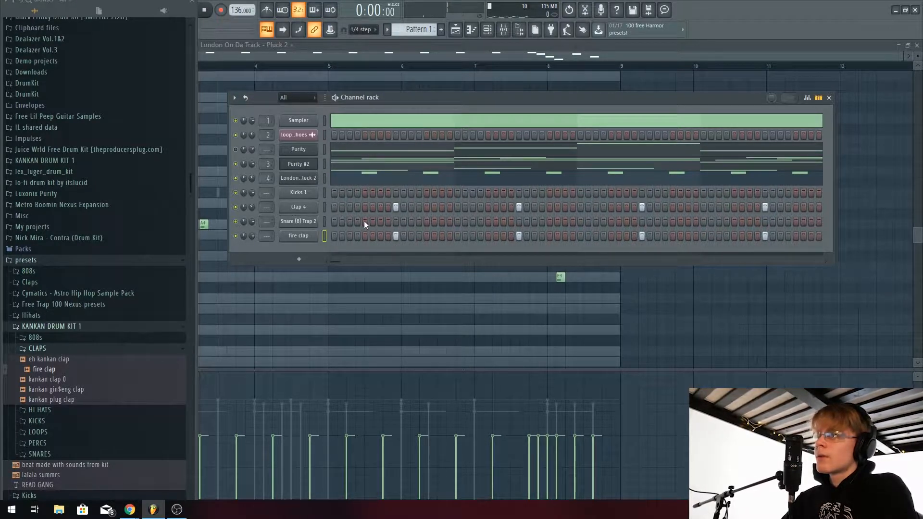
Place Snare (8) Trap 2 hits on steps 5, 15, 19 and 31 to 33, and listen to the rhythm.
click(442, 221)
click(473, 221)
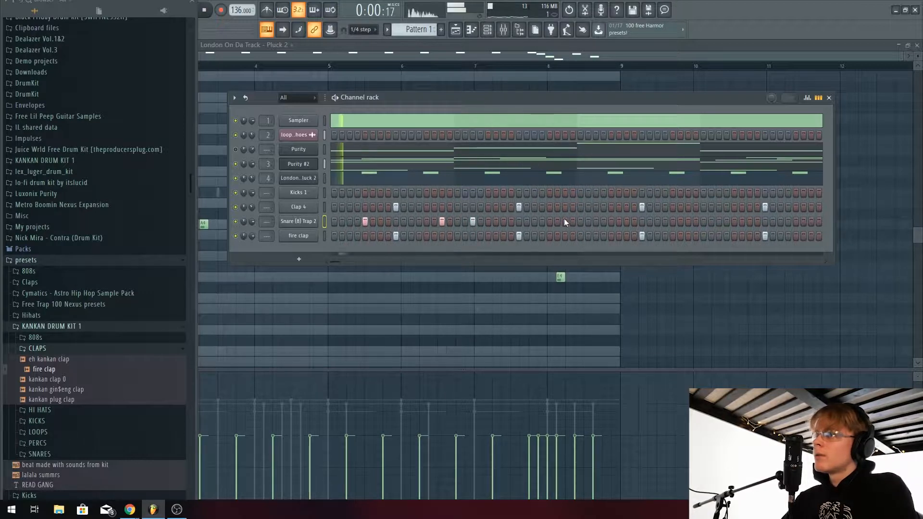
drag(564, 220, 579, 220)
click(610, 222)
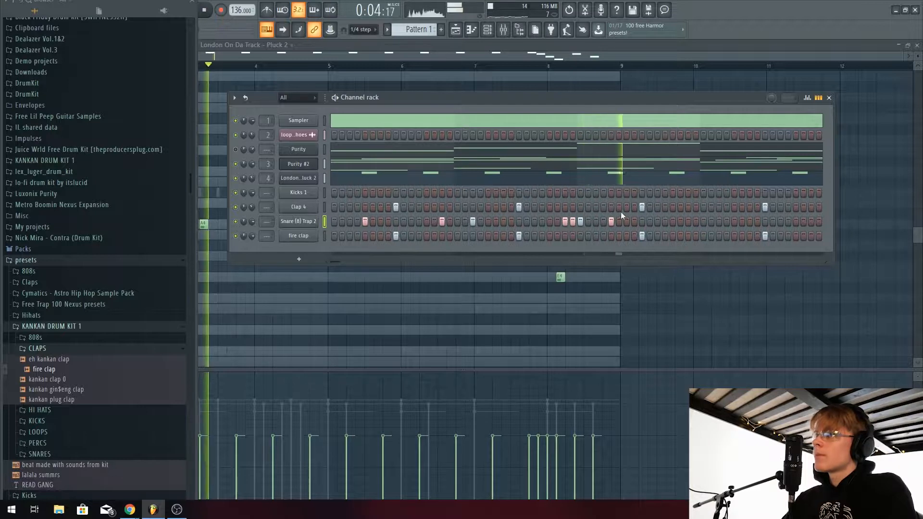
key(space)
key(space)
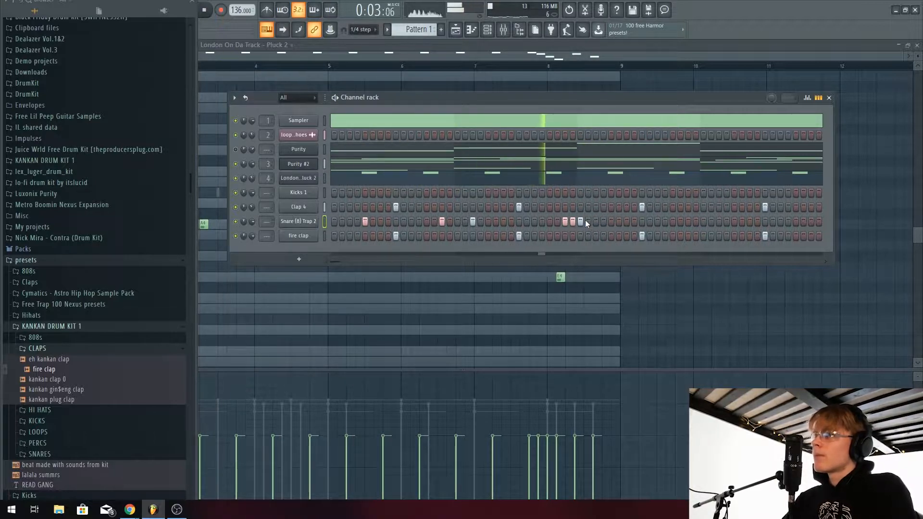
key(space)
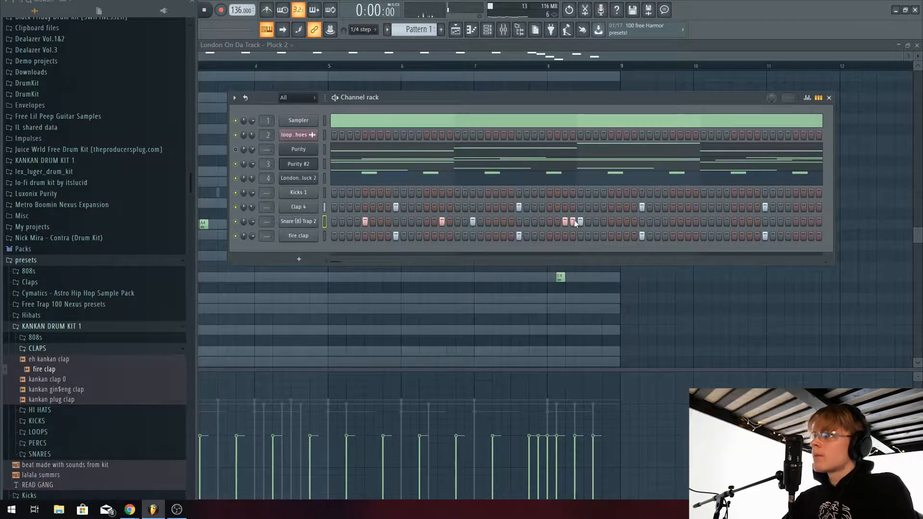
Rebuild the Snare (8) Trap 2 part in the piano roll with a C5 roll ending bar 2 and an A4 roll ending bar 4, repeated through bar 8.
right_click(304, 222)
click(336, 222)
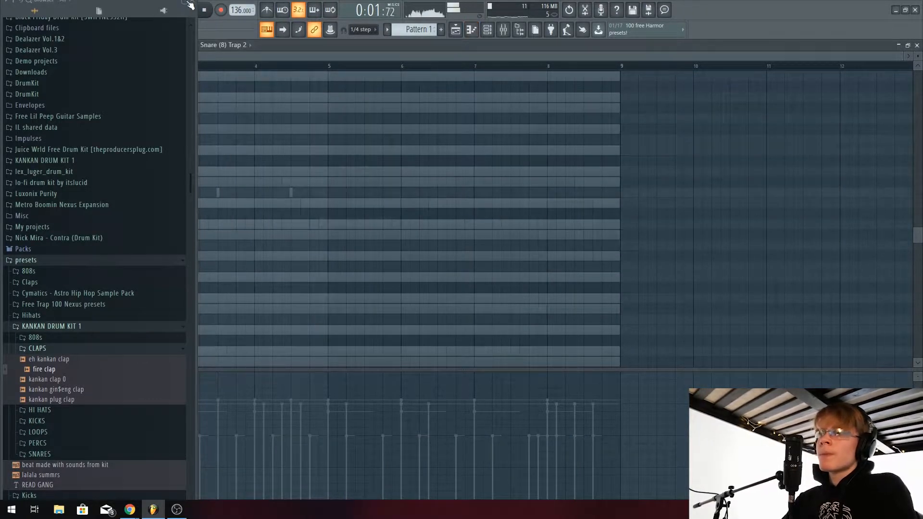
click(191, 4)
scroll(237, 223, up, 3)
key(space)
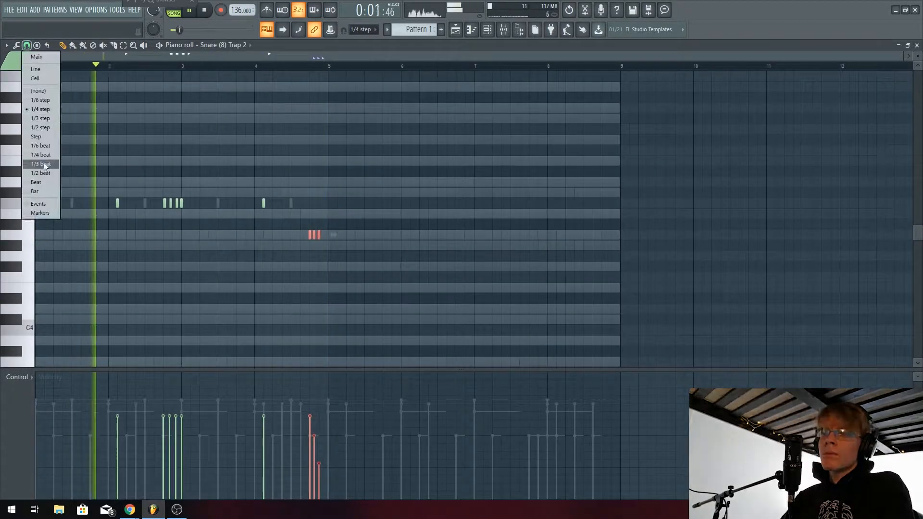
drag(417, 218, 412, 218)
drag(627, 250, 277, 229)
Duplicate the Clap 4 hits into bars 5 to 8 in the piano roll.
key(F6)
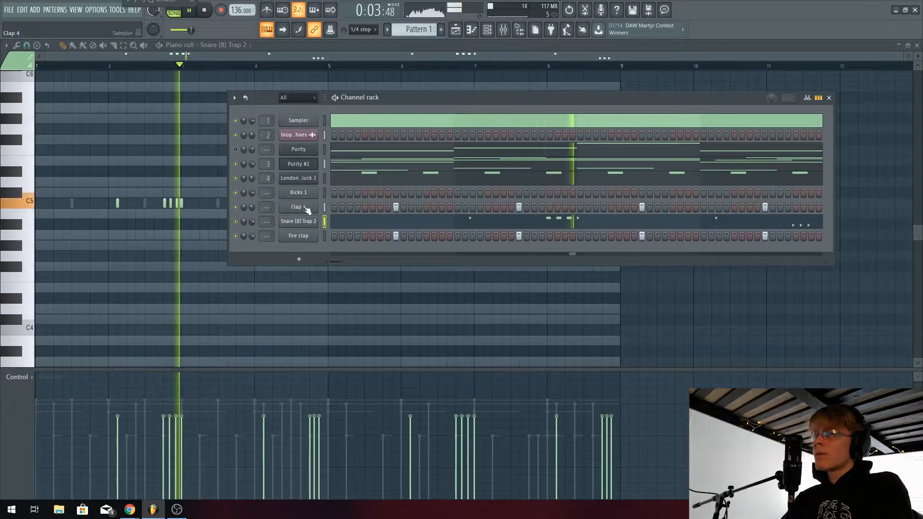
right_click(307, 208)
click(338, 209)
key(ctrl+b)
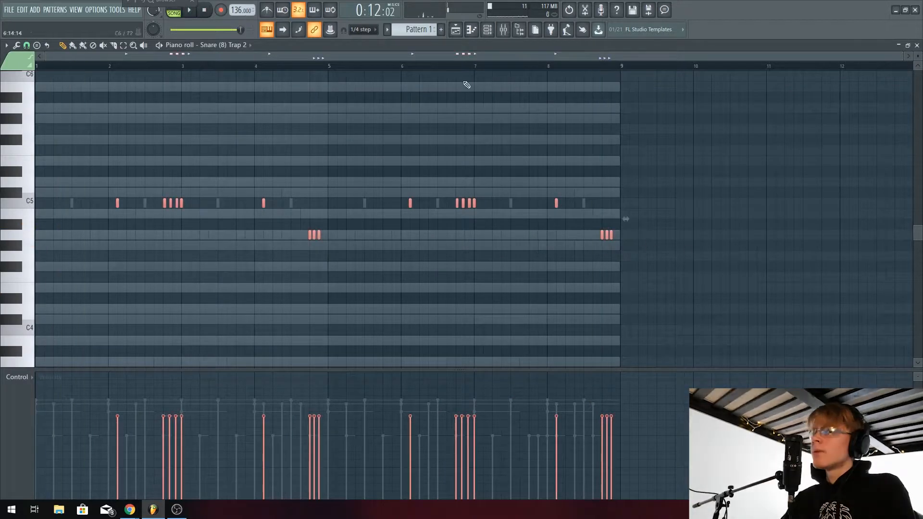
Try a fast five-note Snare (8) Trap 2 roll on C5 in bar 6.
scroll(435, 228, up, 6)
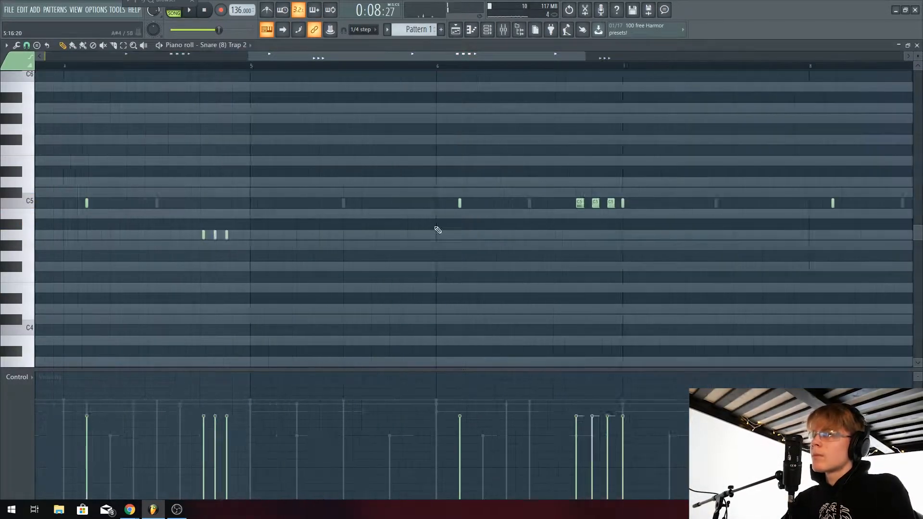
click(28, 45)
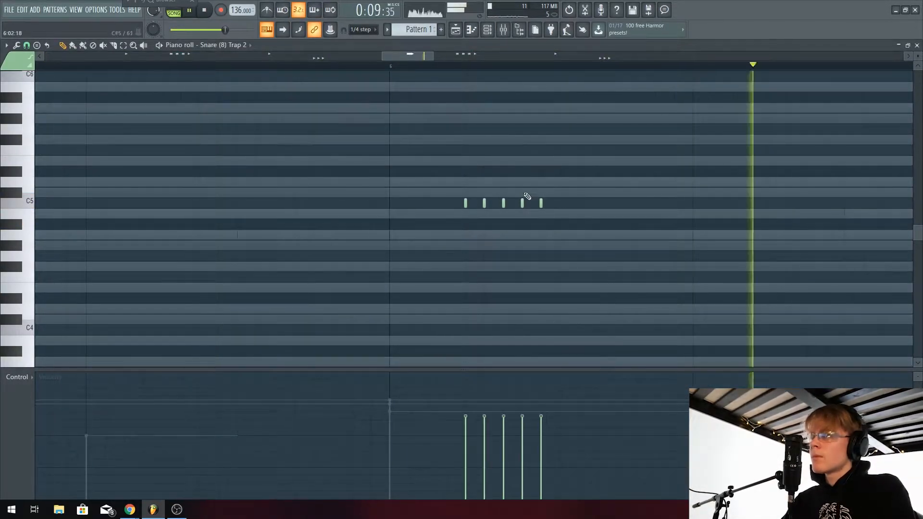
click(692, 200)
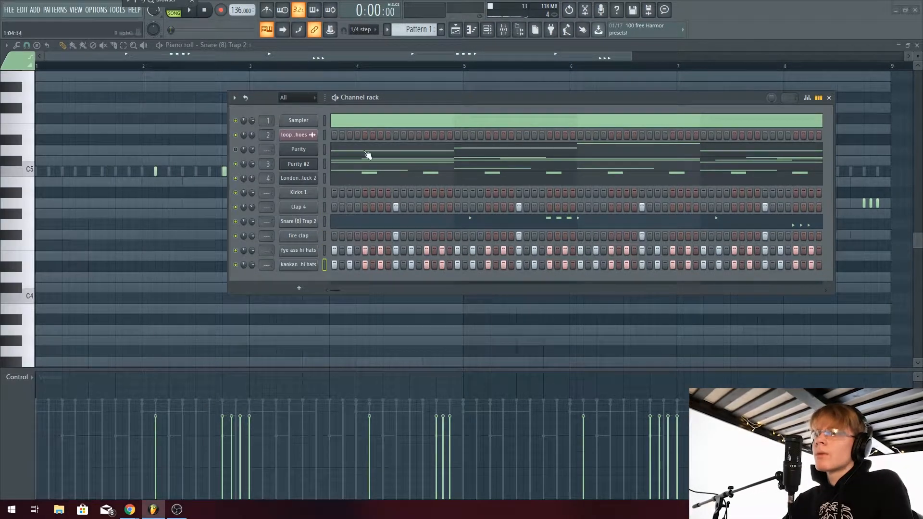
Play the pattern and route Clap 4, Snare (8) Trap 2, fire clap and both hi-hat channels to mixer tracks 5 to 9.
key(space)
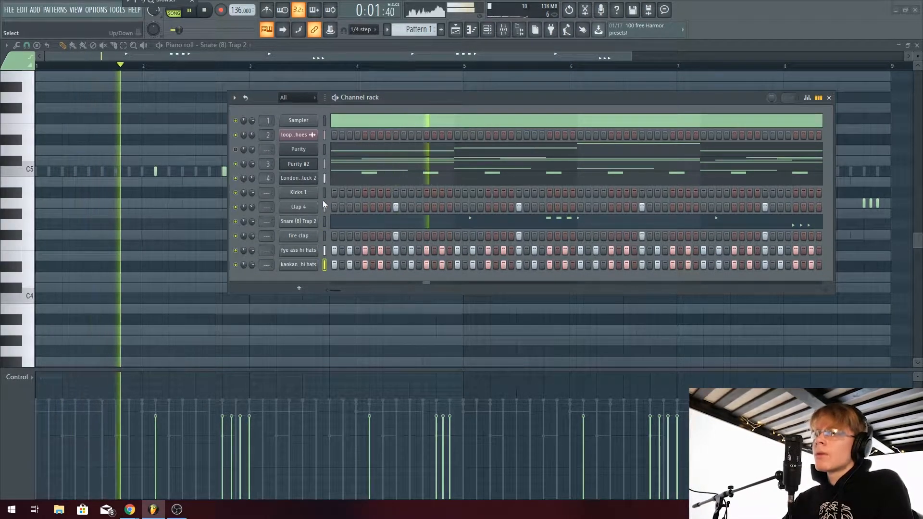
key(F9)
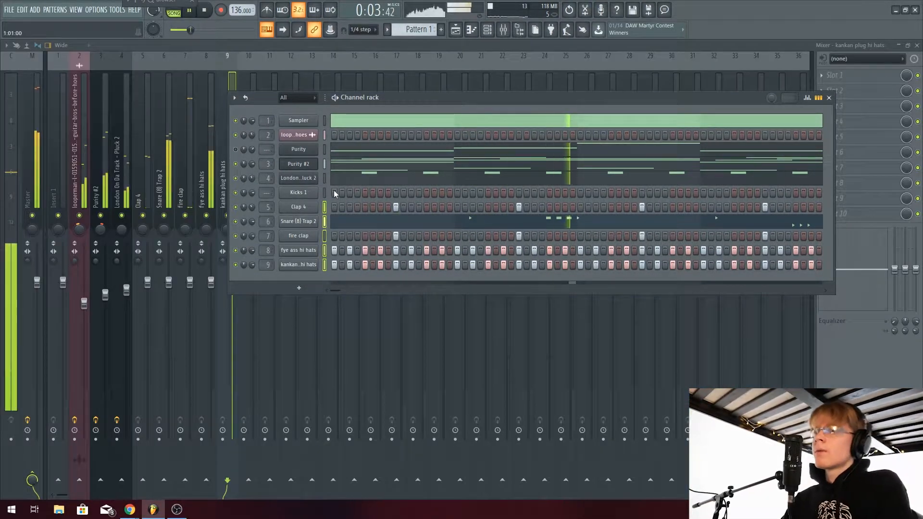
key(F6)
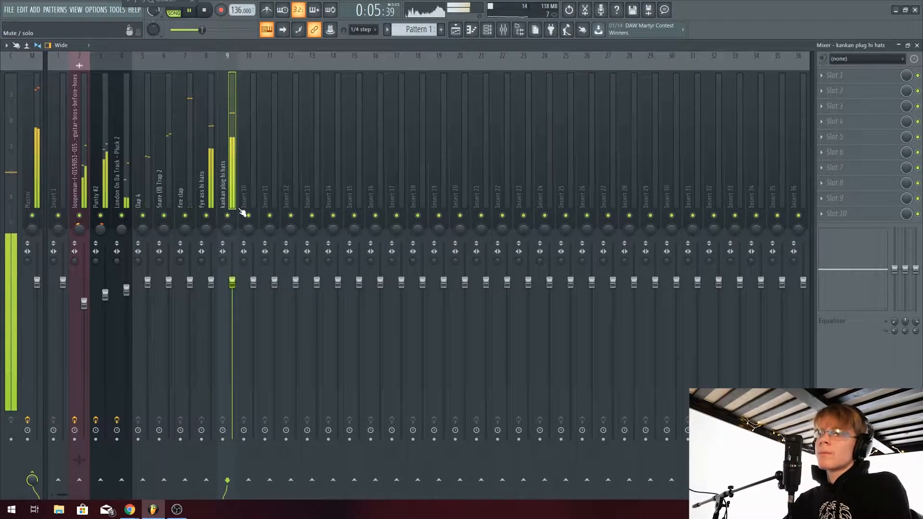
Lower the mixer level of the kankan plug hi hats clearly and of the fye ass hi hats slightly.
drag(239, 281, 239, 305)
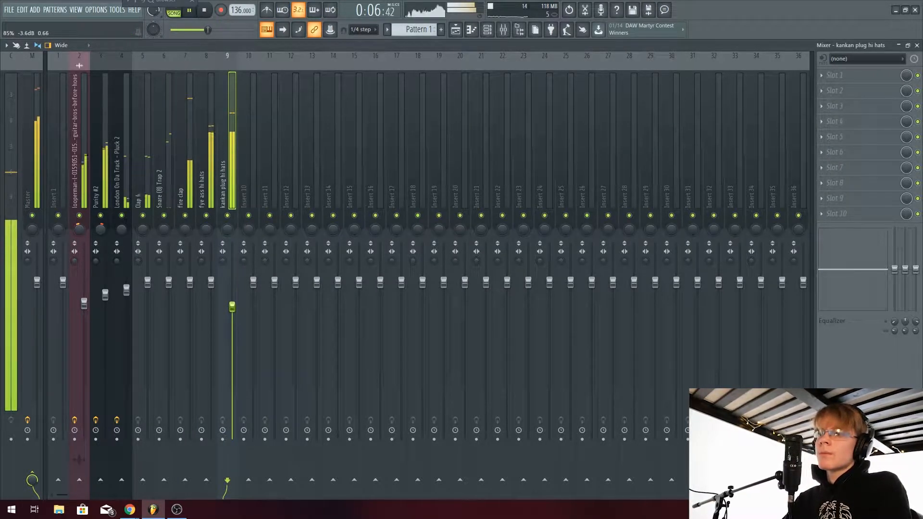
click(213, 285)
click(184, 177)
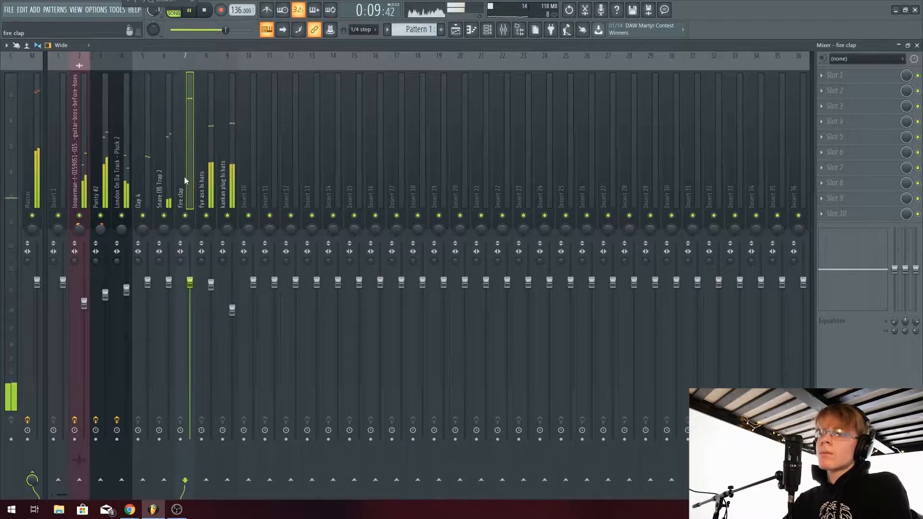
click(171, 215)
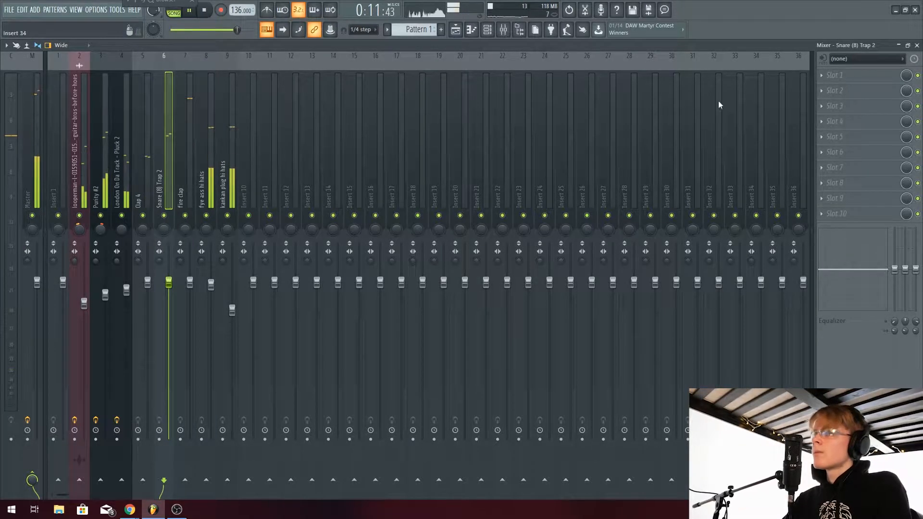
Add Fruity Parametric EQ 2 to Clap 4 with the 20Hz + 18kHz cut preset and raise its low cut above 128 Hz.
click(146, 144)
click(835, 75)
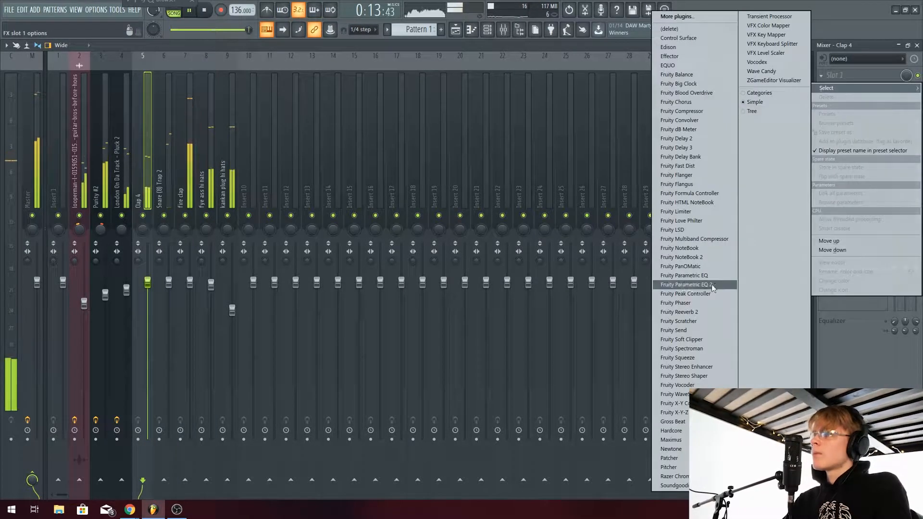
click(685, 285)
click(321, 144)
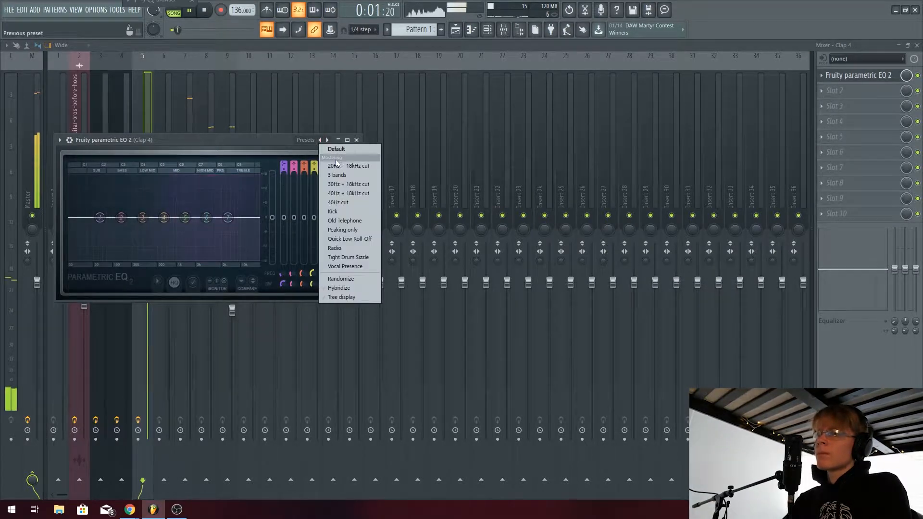
click(337, 166)
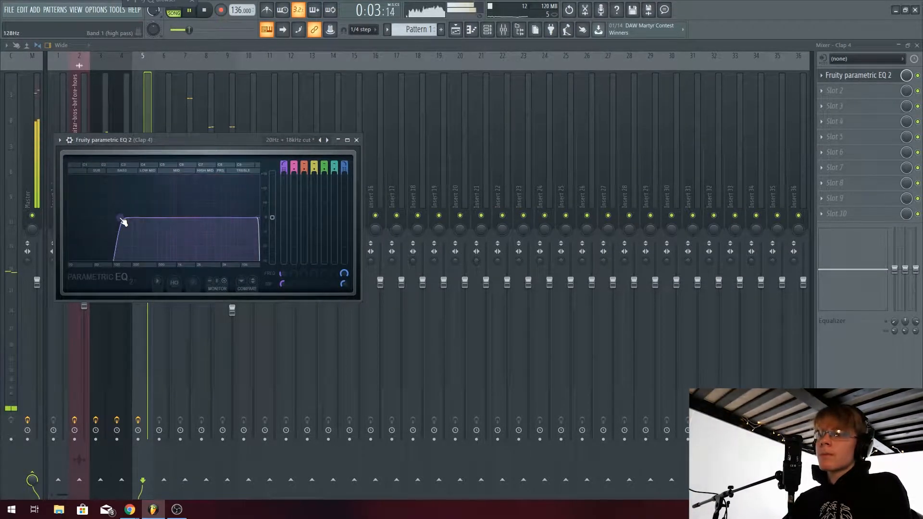
drag(129, 208, 135, 209)
click(144, 123)
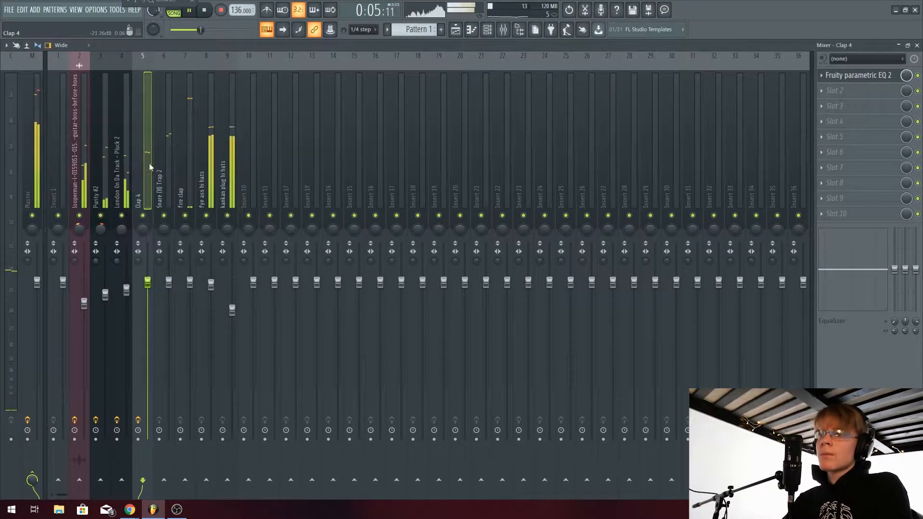
Solo the Clap 4 mixer track and load Fruity Reeverb 2 in its second effect slot.
right_click(143, 215)
click(856, 91)
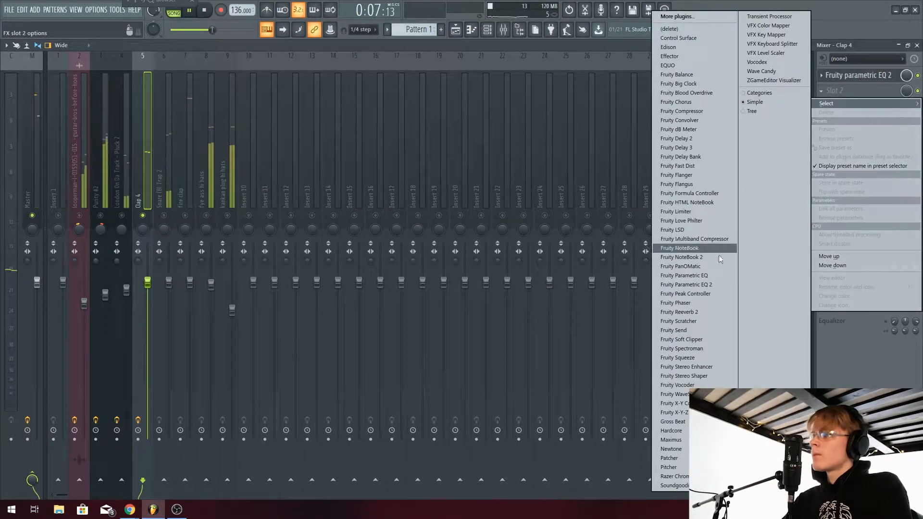
click(692, 312)
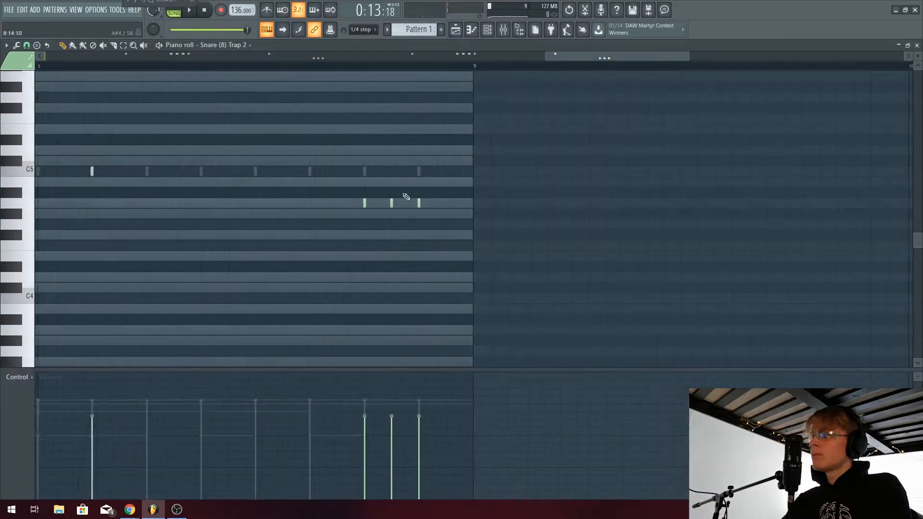
Extend the Snare (8) Trap 2 roll through the end of bar 8 in the piano roll and listen to it.
drag(316, 203, 523, 207)
right_click(559, 203)
click(526, 256)
key(space)
key(ctrl+Up)
drag(544, 272, 316, 86)
Place Kicks 1 hits on steps 1, 17, 21 and 33 while checking them against the beat.
click(489, 105)
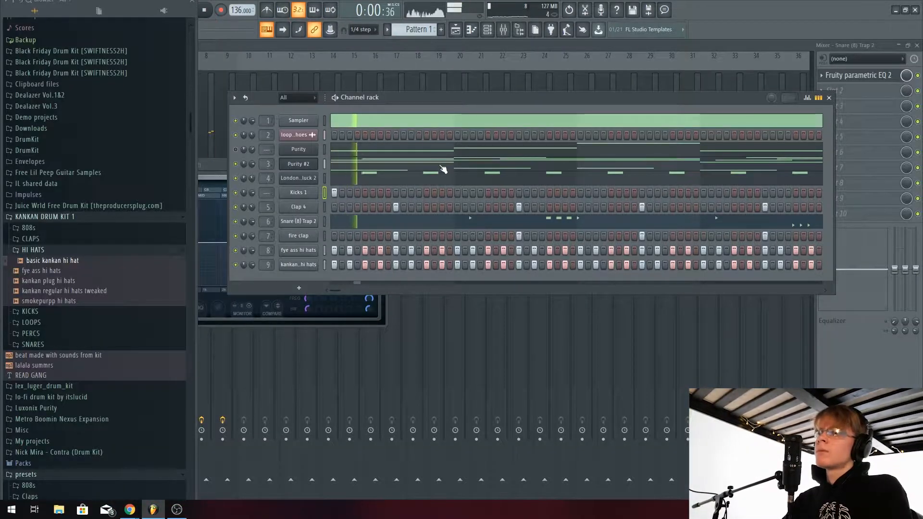
click(457, 193)
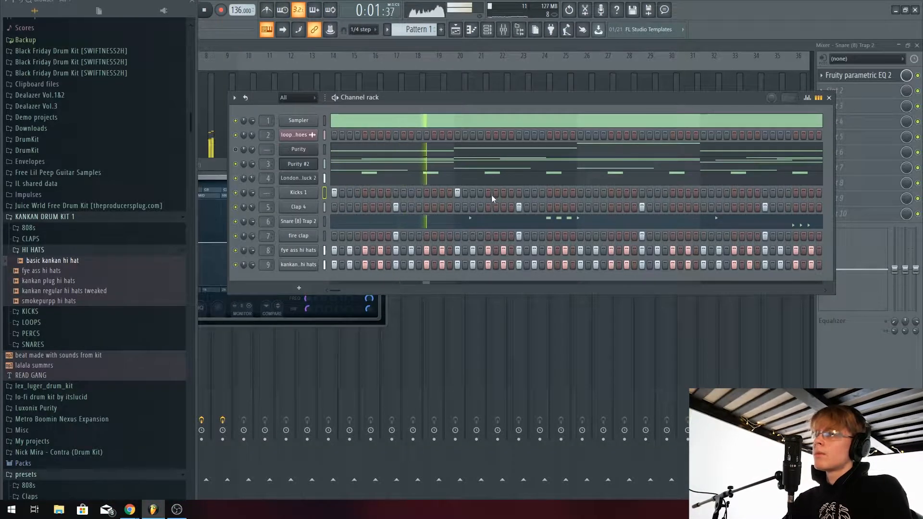
click(504, 192)
click(504, 192)
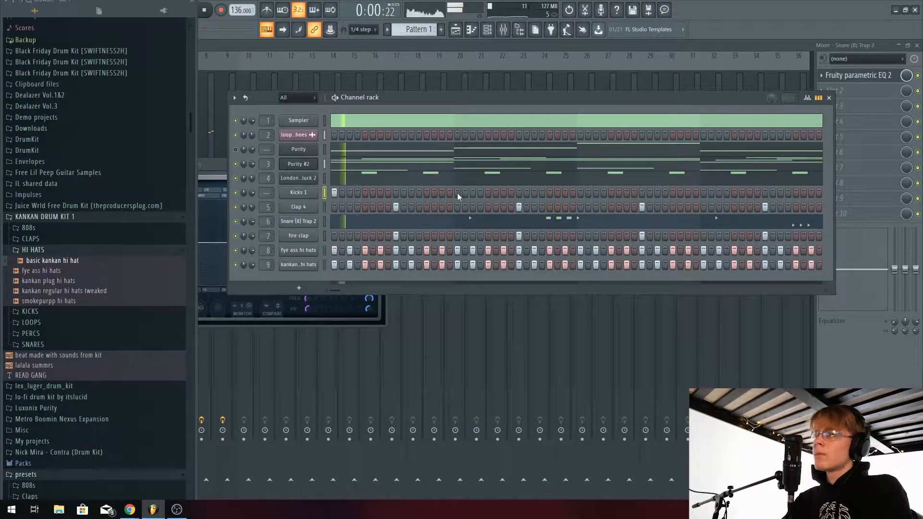
click(488, 193)
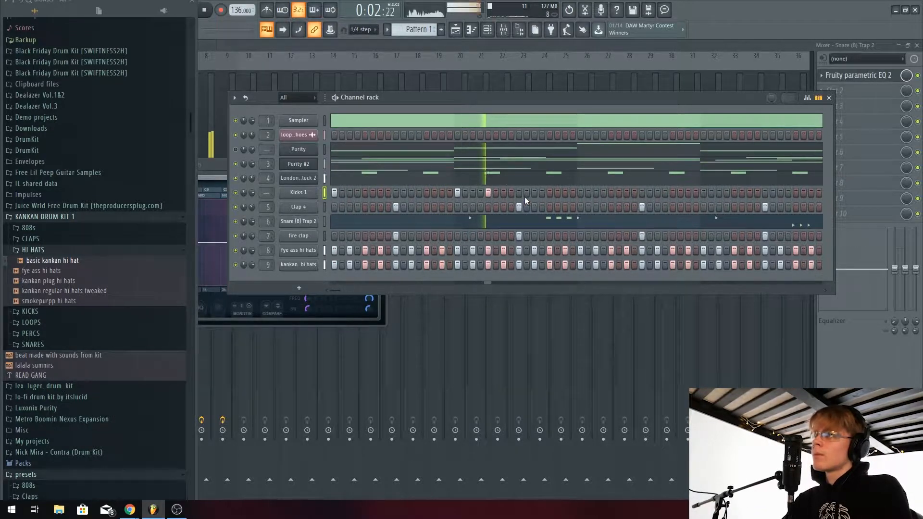
click(580, 193)
key(space)
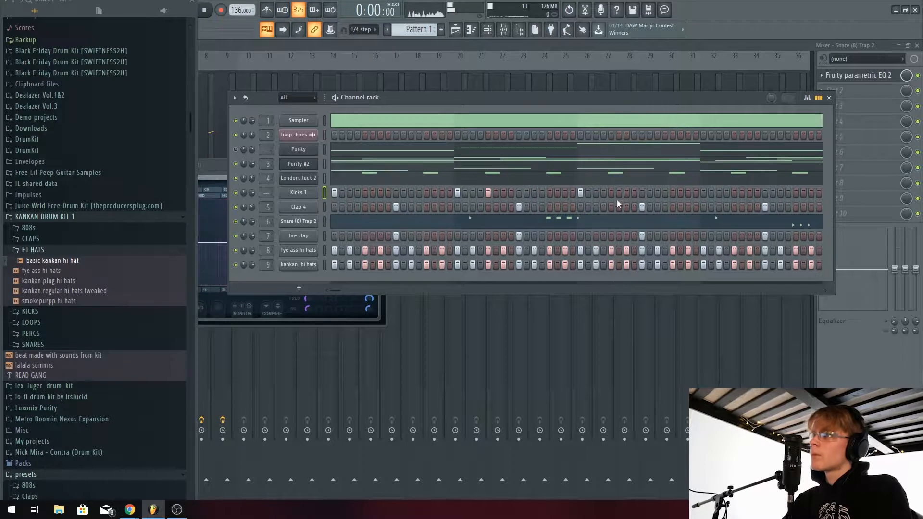
Complete the Kicks 1 part with hits on steps 49, 53, 59 and 61, and repeat the four bars through bar 8.
click(611, 192)
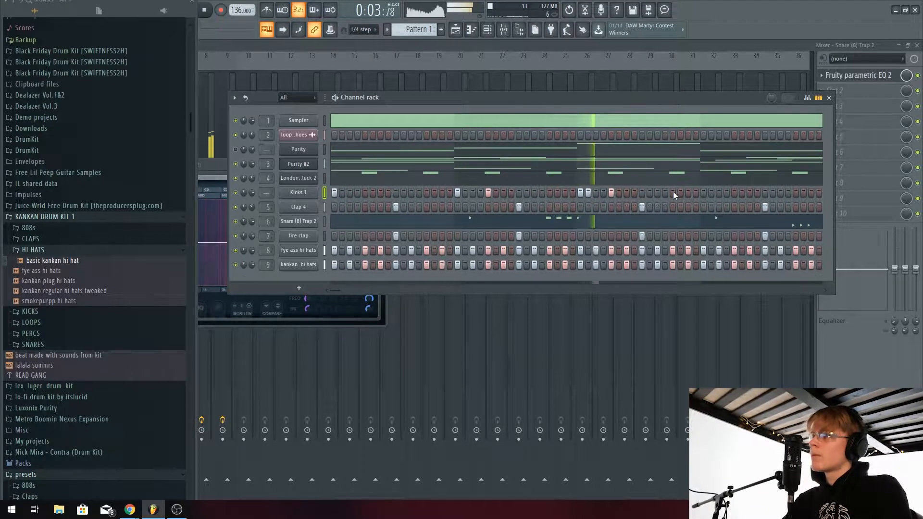
click(589, 192)
key(space)
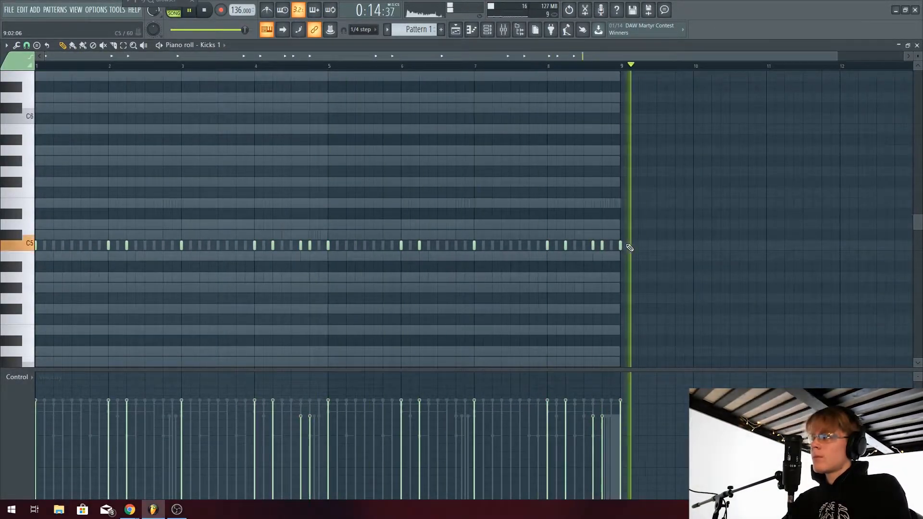
Route the Kicks 1 channel to mixer track 10, stop playback and select that track.
click(488, 30)
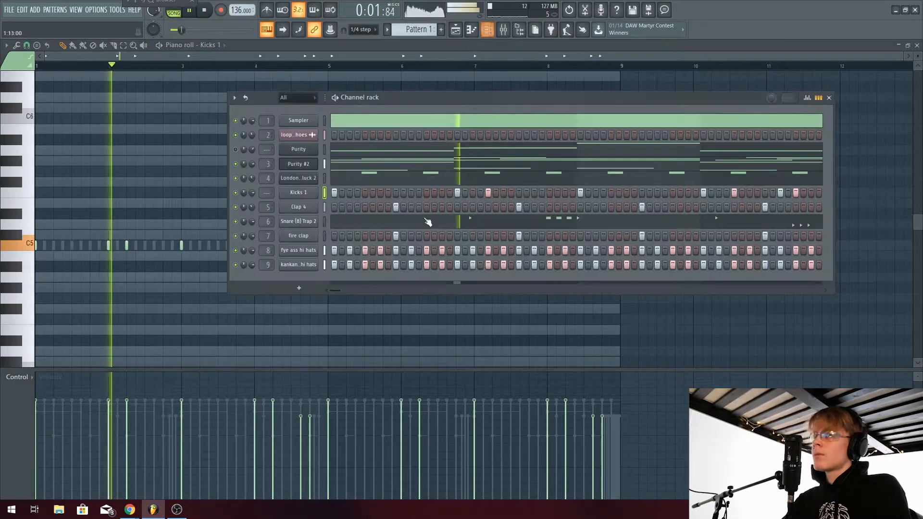
key(F9)
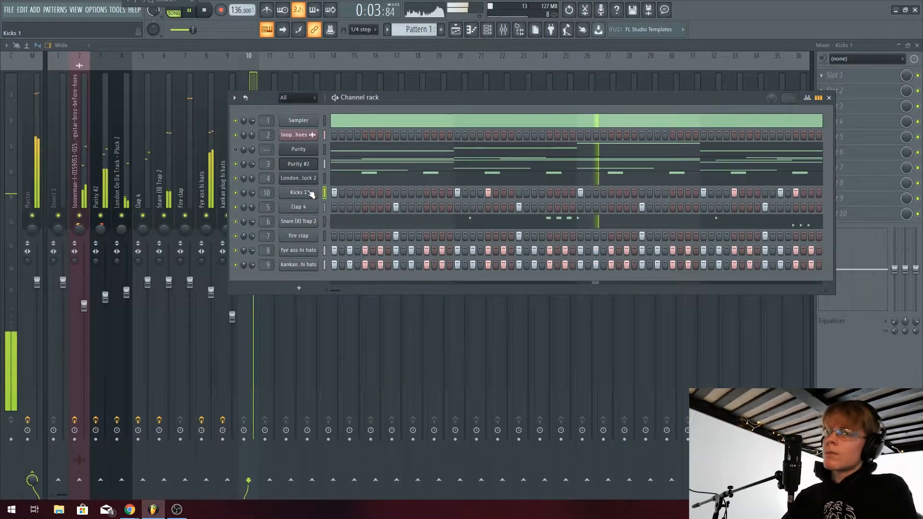
click(186, 2)
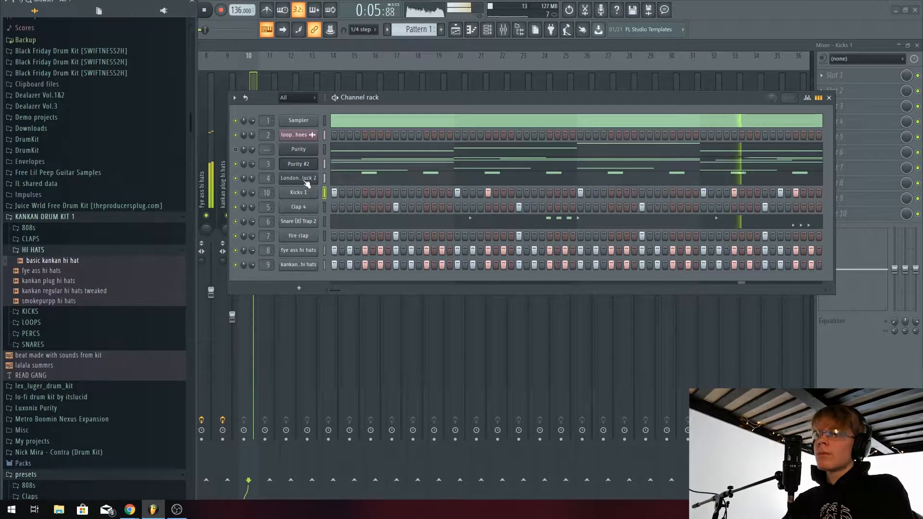
click(184, 3)
key(space)
click(244, 82)
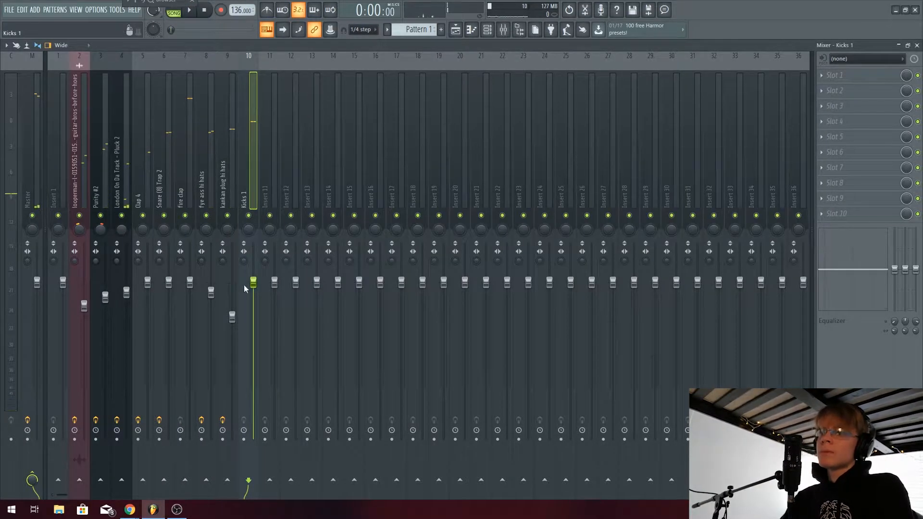
Add Fruity Parametric EQ 2 to Kicks 1 with the 20Hz + 18kHz cut preset, cutting below about 62 Hz and above about 5192 Hz.
click(822, 76)
click(707, 285)
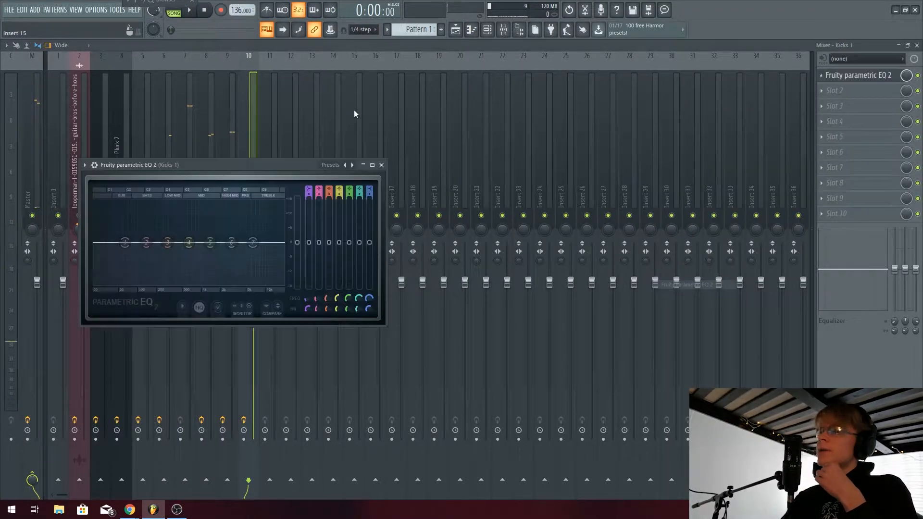
right_click(347, 165)
click(367, 189)
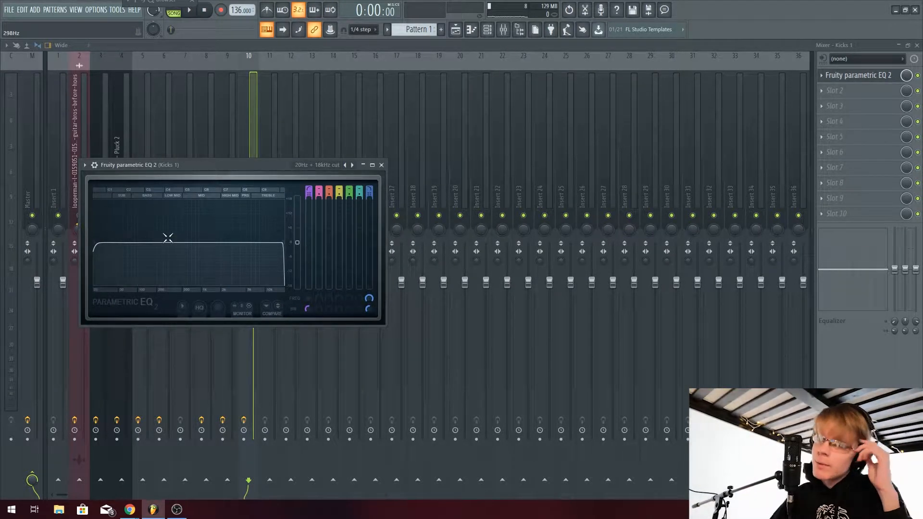
drag(96, 243, 125, 241)
key(space)
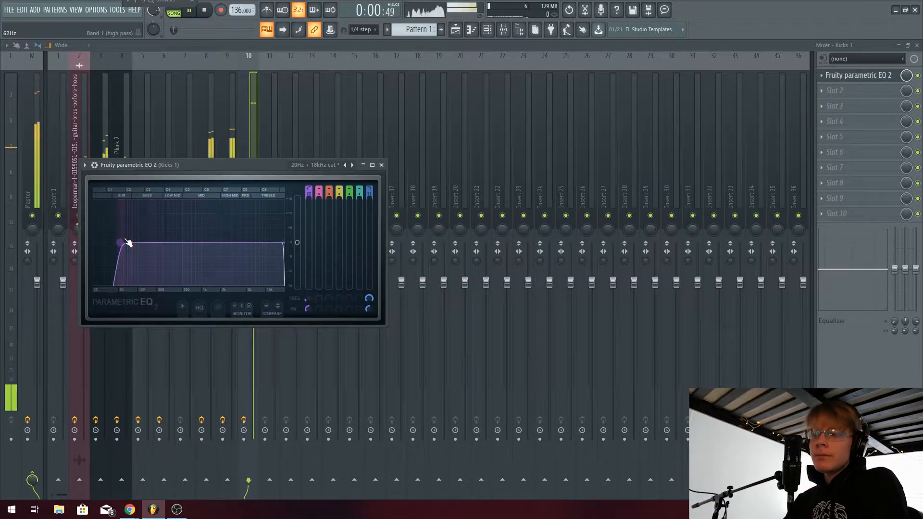
drag(283, 243, 251, 244)
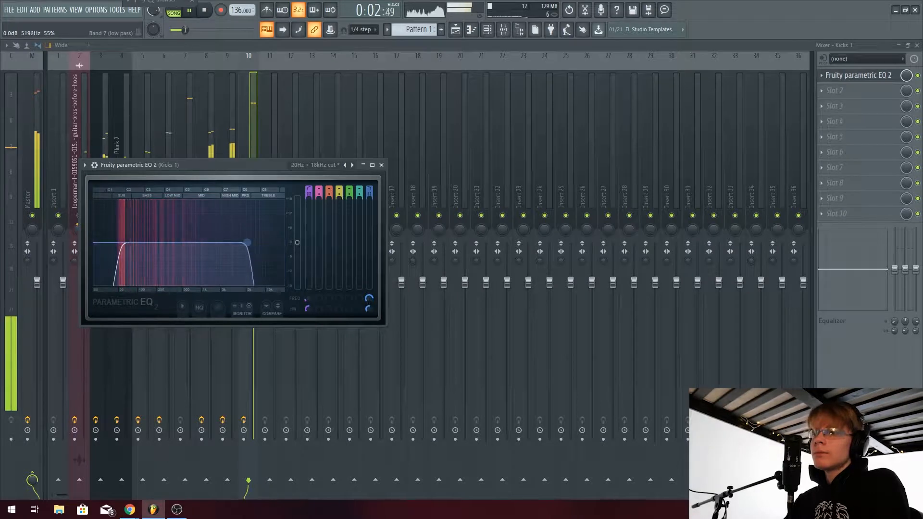
Load Fruity WaveShaper in the second slot of Kicks 1 and bend the middle of its curve slightly upward.
click(839, 90)
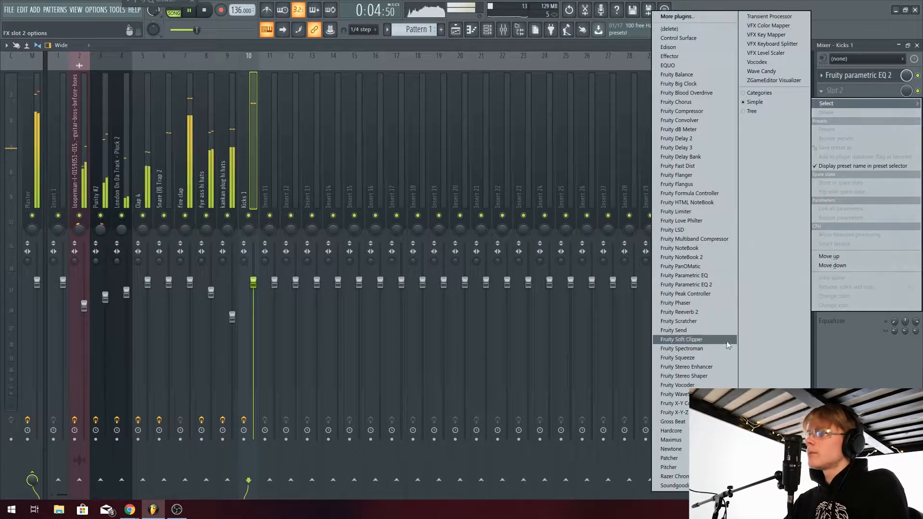
click(675, 395)
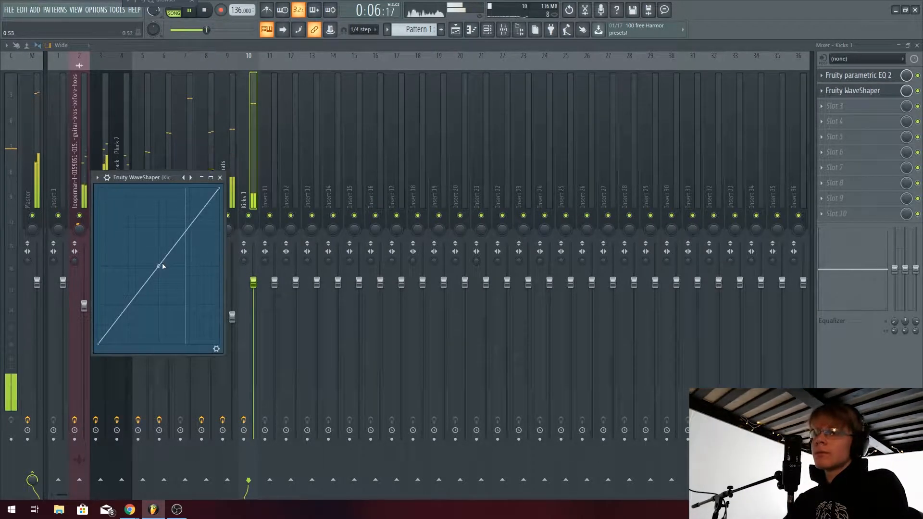
drag(160, 264, 159, 240)
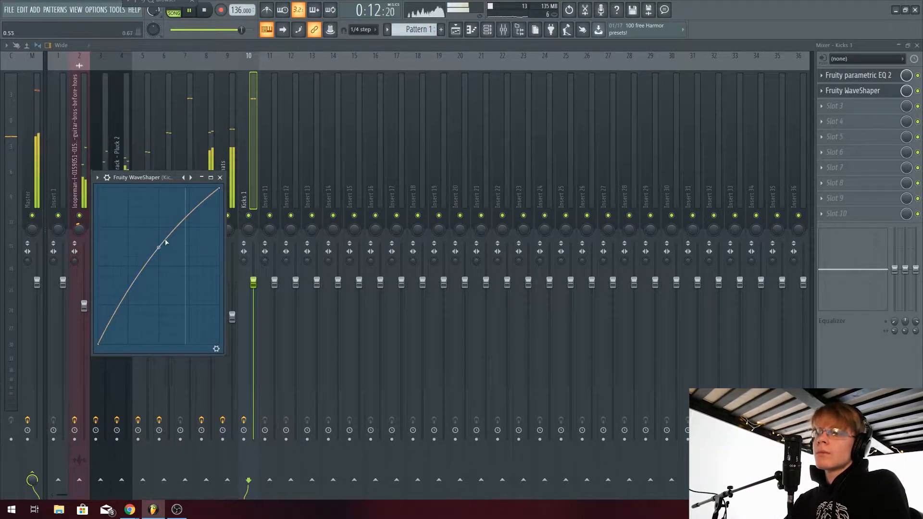
Add the kankan akachi gnealz 808 sample from the KANKAN DRUM KIT 1 808s folder to the channel rack.
click(487, 30)
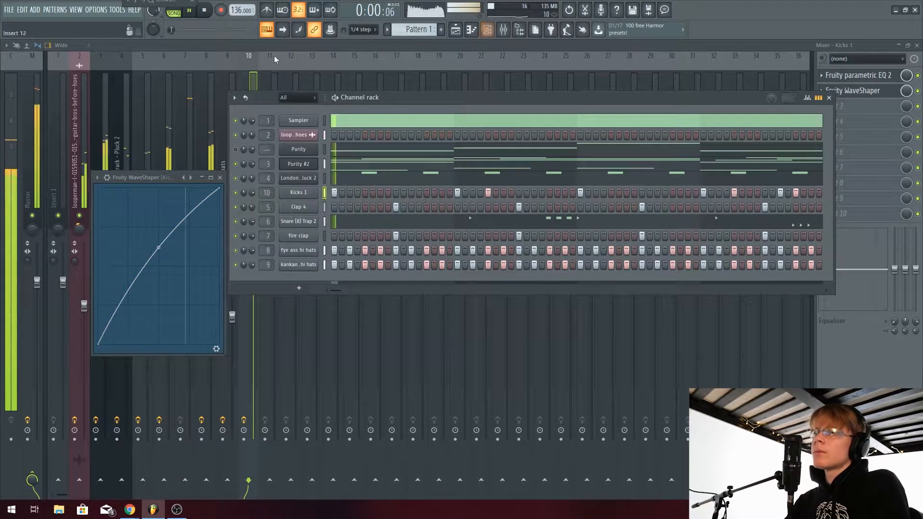
click(185, 3)
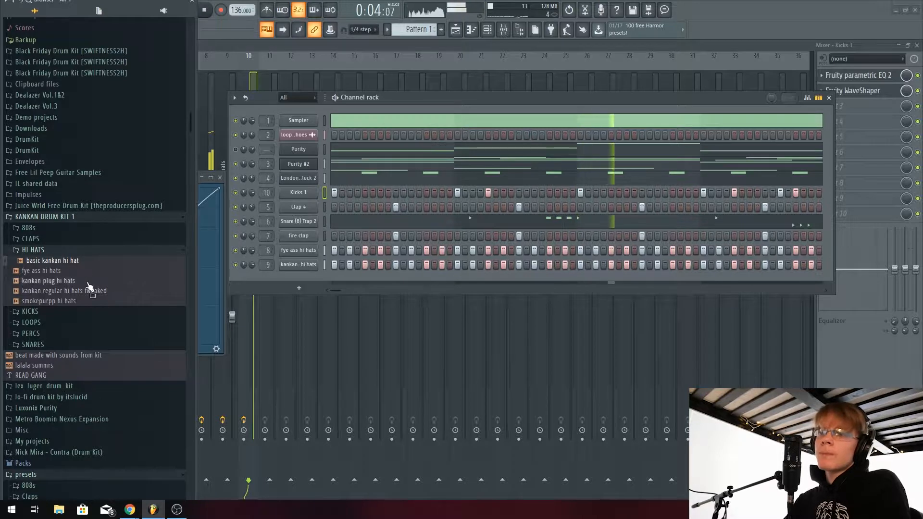
click(53, 228)
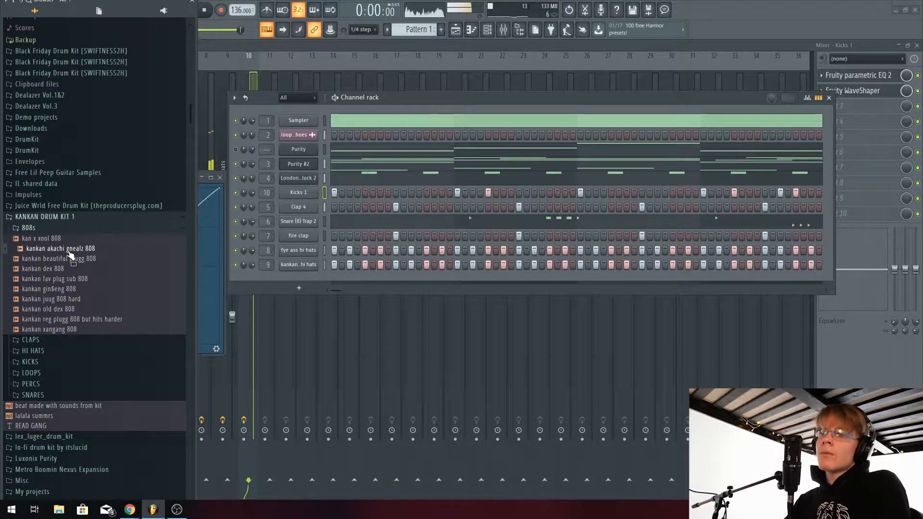
drag(69, 252, 339, 279)
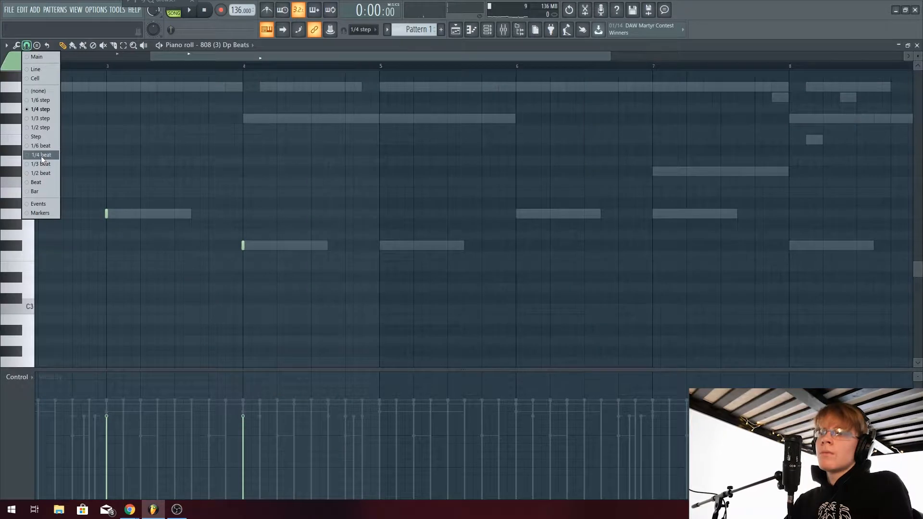
Try A4 accents on beat 4 of bar 1 and step 4 of bar 2 in the 808 (3) Dp Beats part.
key(space)
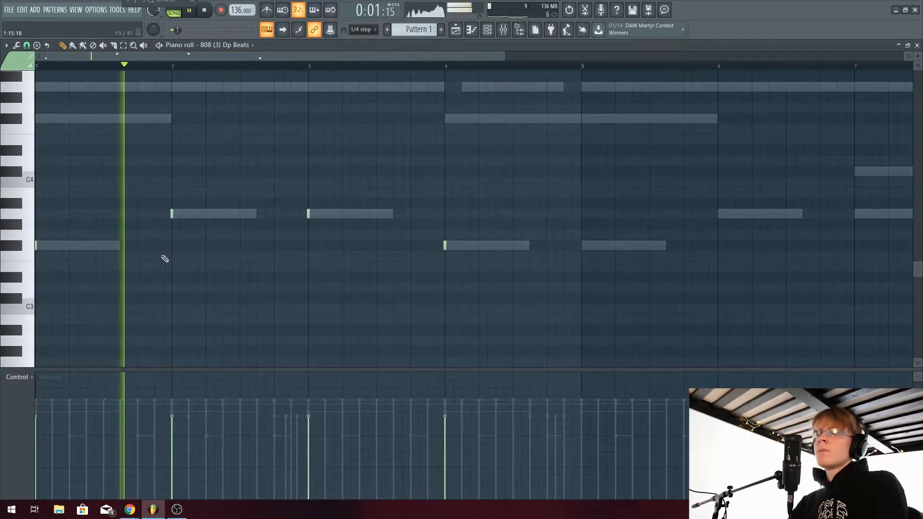
key(space)
key(space)
click(138, 90)
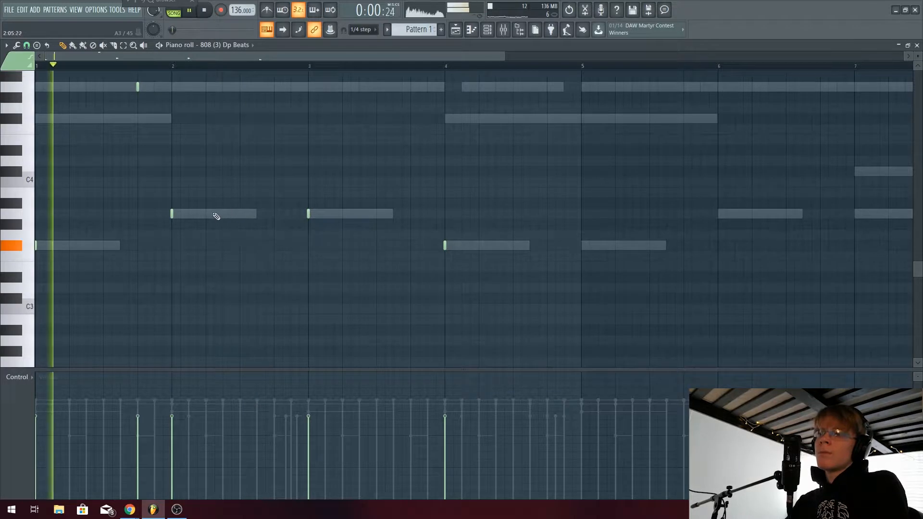
click(205, 213)
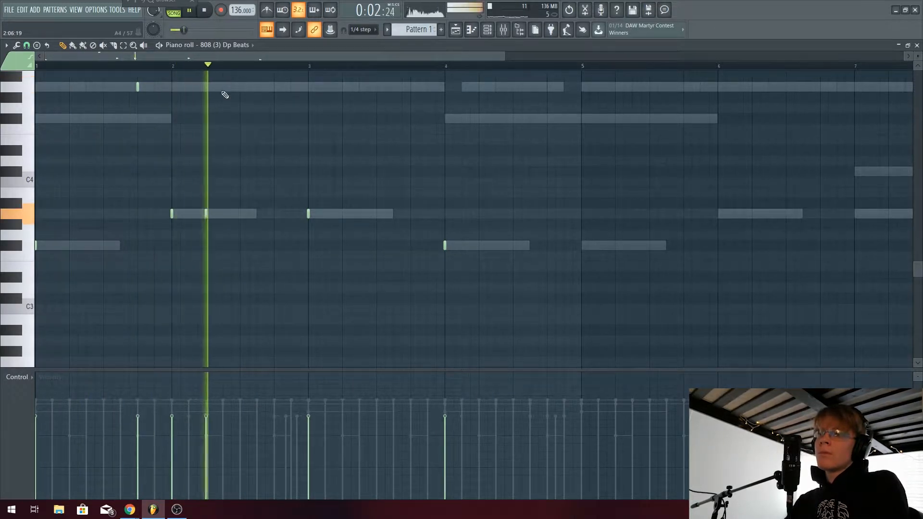
right_click(207, 215)
click(198, 87)
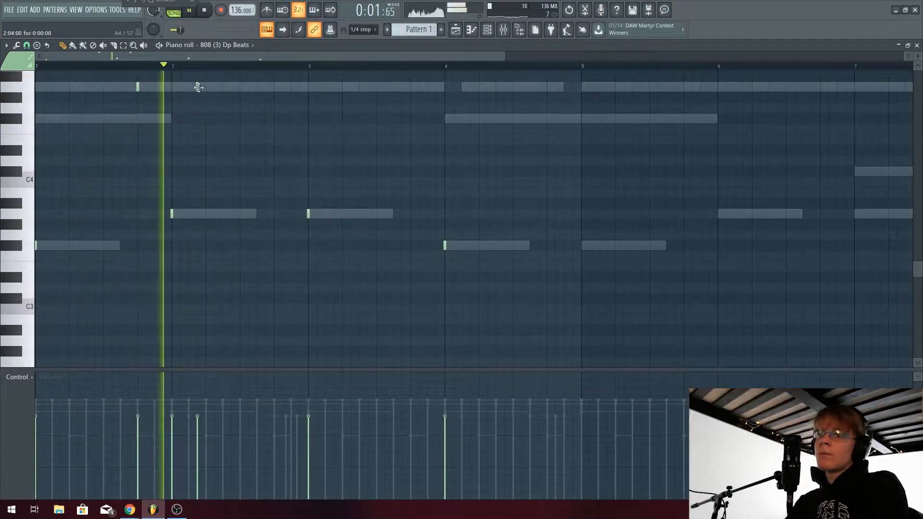
Place an A3 808 note on beat 2 of bar 2 and remove the trial A4 notes in bars 1 and 2.
click(212, 214)
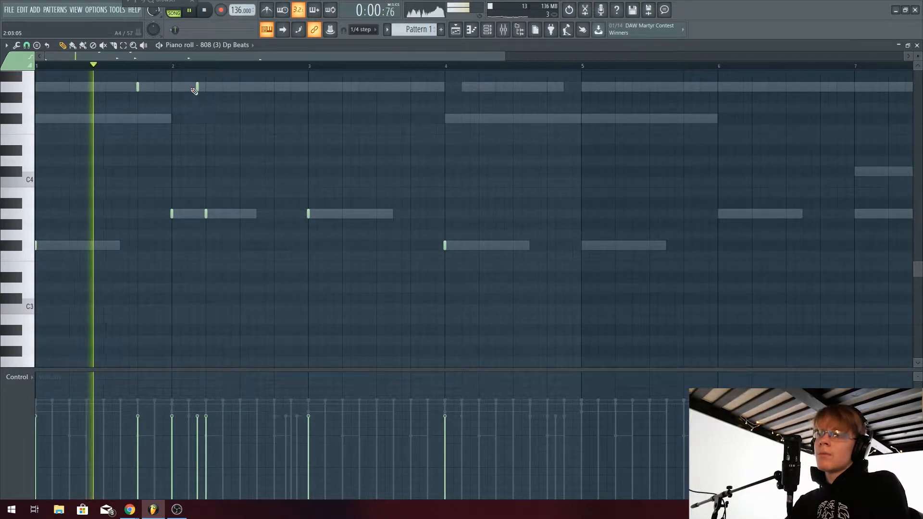
right_click(197, 88)
click(189, 87)
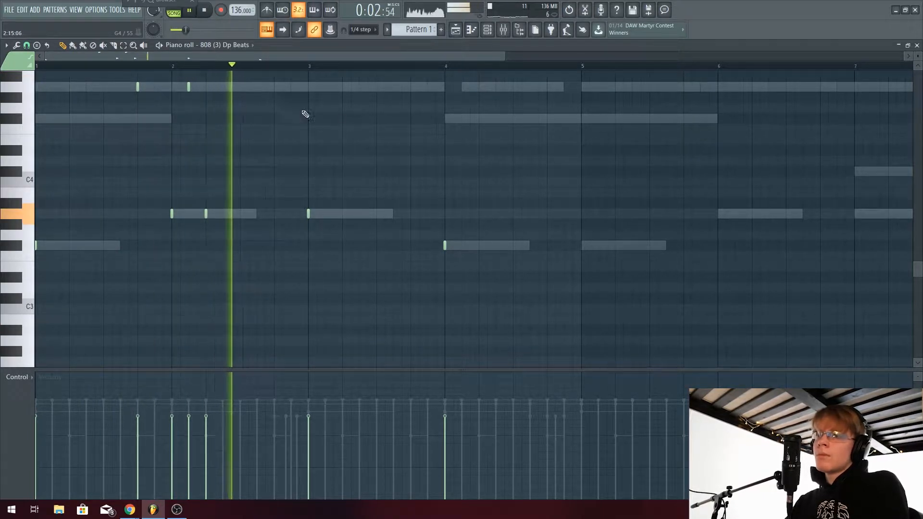
right_click(189, 88)
right_click(138, 88)
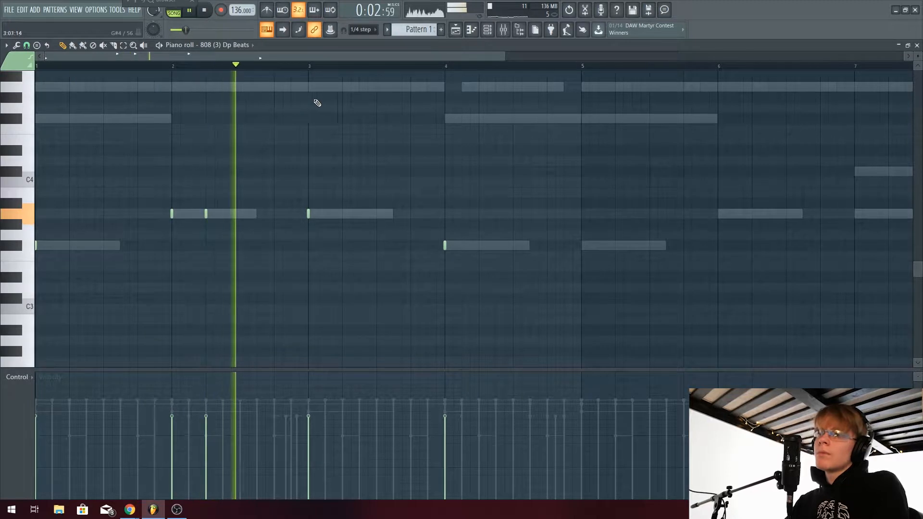
Add an F#3 note on beat 2 of bar 4 and repeat the four-bar 808 part across bars 5 to 8.
scroll(447, 156, down, 3)
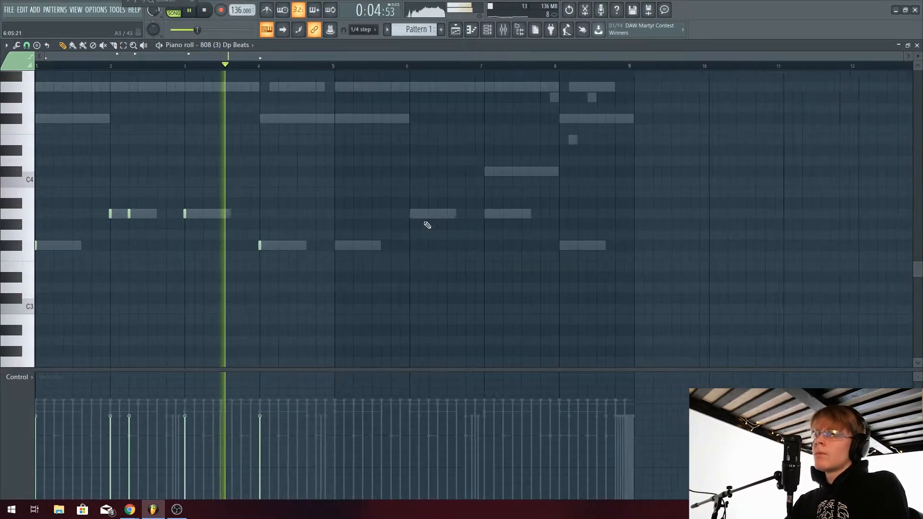
drag(392, 271, 294, 260)
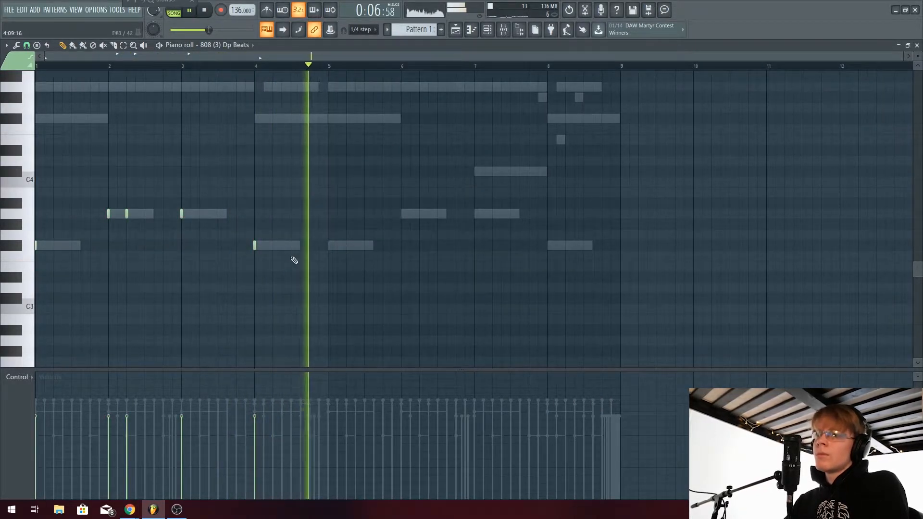
click(275, 249)
drag(364, 280, 14, 161)
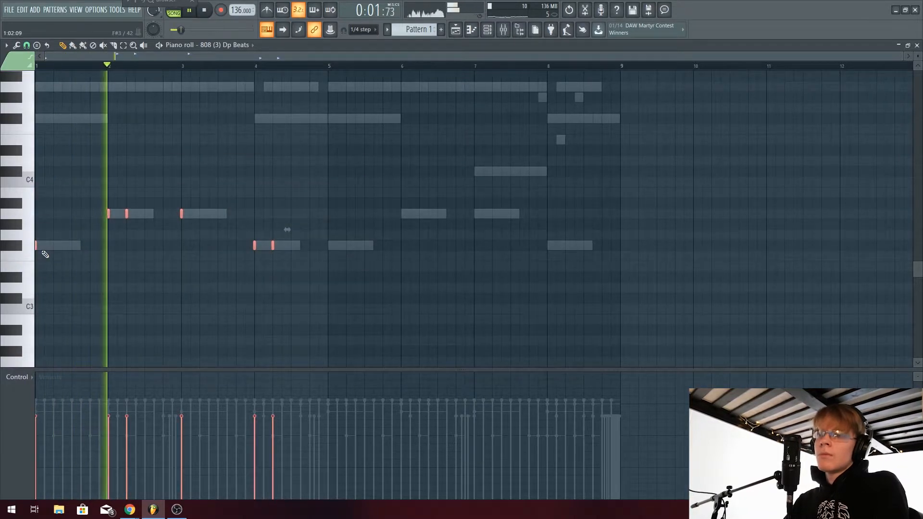
key(ctrl+b)
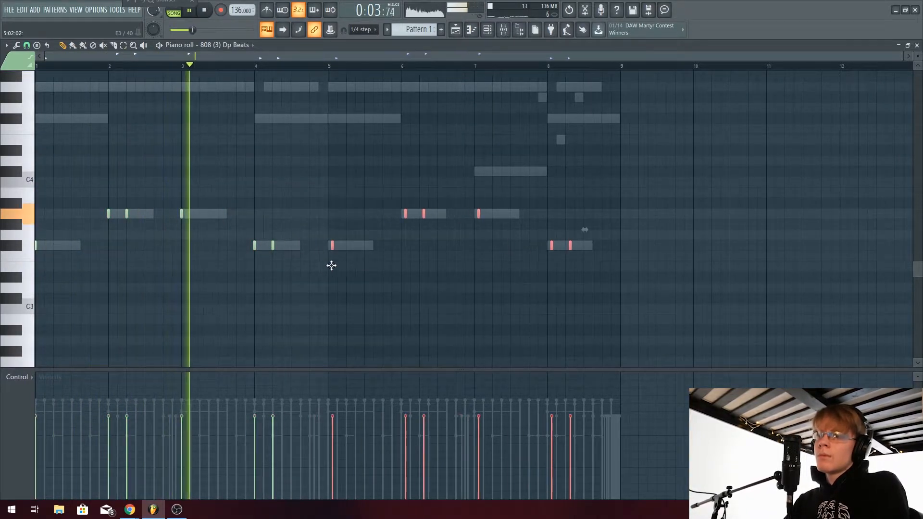
click(332, 272)
Lengthen all 808 notes so each reaches the following one, with the last ending at the close of bar 8.
click(620, 245)
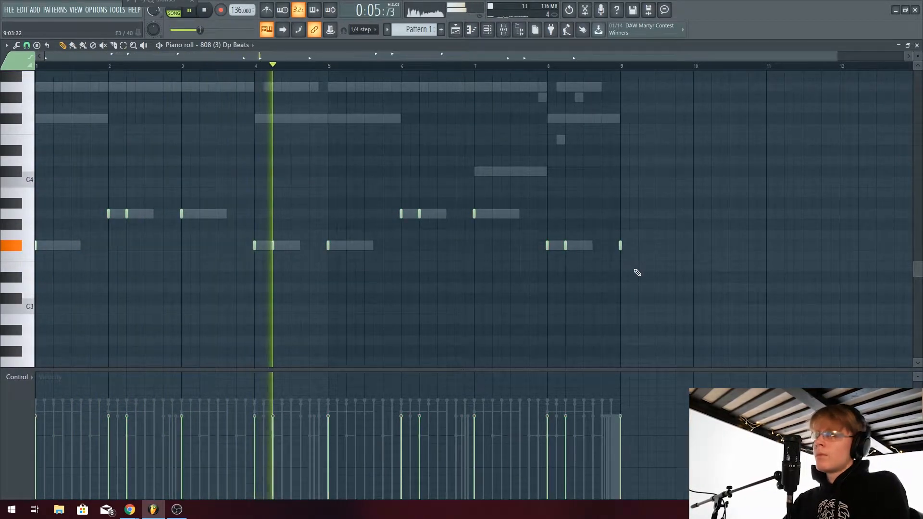
key(ctrl+l)
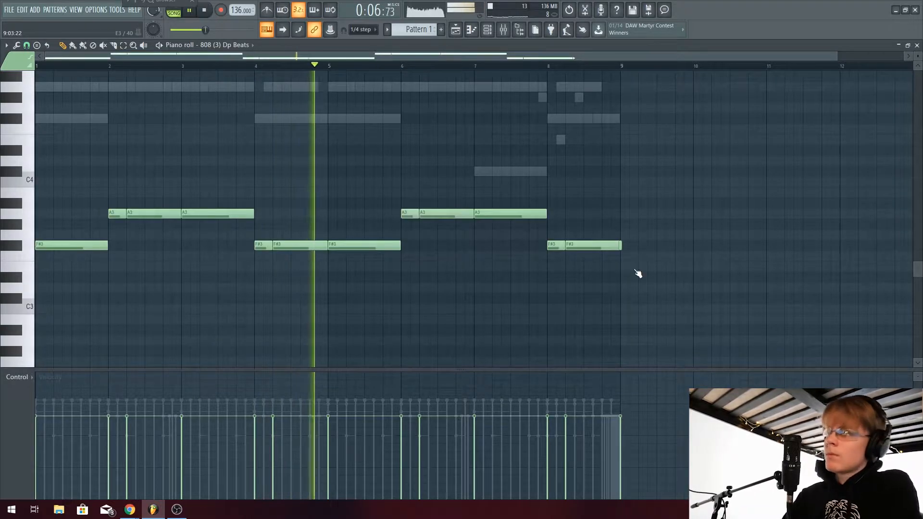
right_click(621, 245)
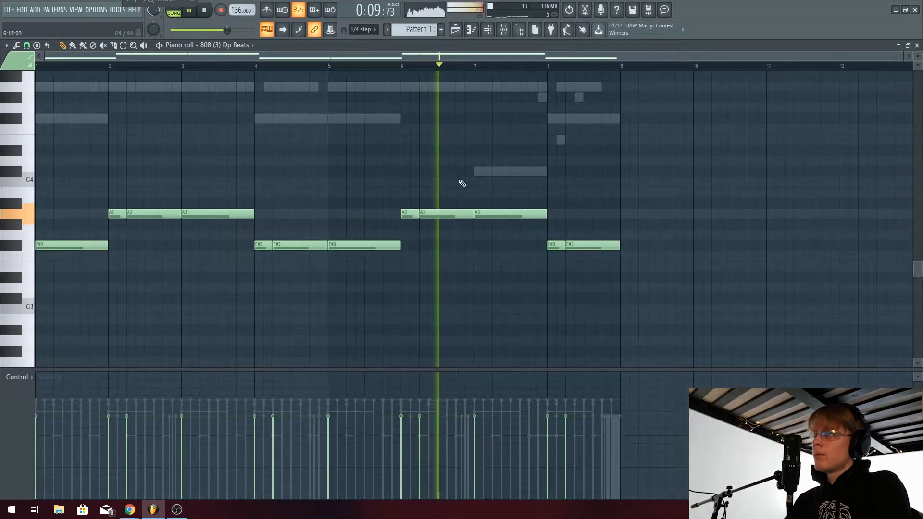
Transpose all the 808 notes down one octave to A2 and F#2, and clear the selection.
key(ctrl+a)
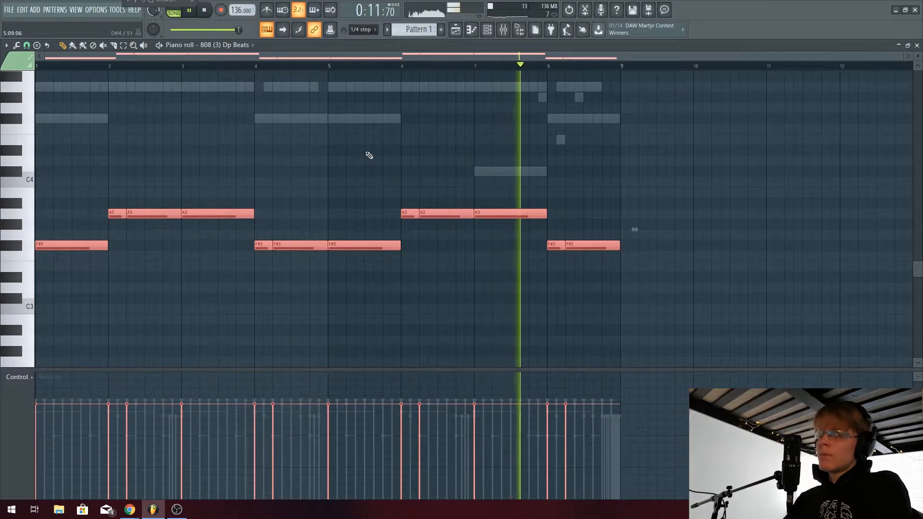
key(ctrl+Down)
key(ctrl+Down)
key(ctrl+Down)
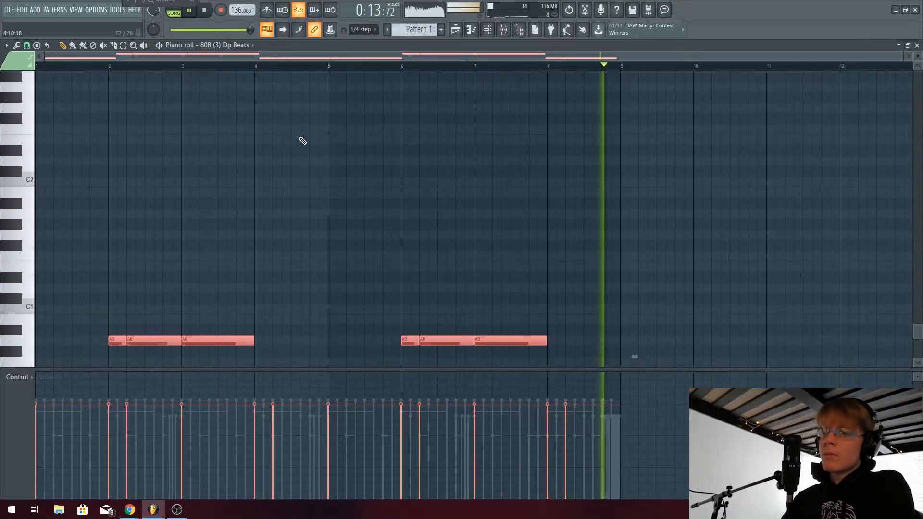
key(ctrl+Up)
key(ctrl+Up)
key(space)
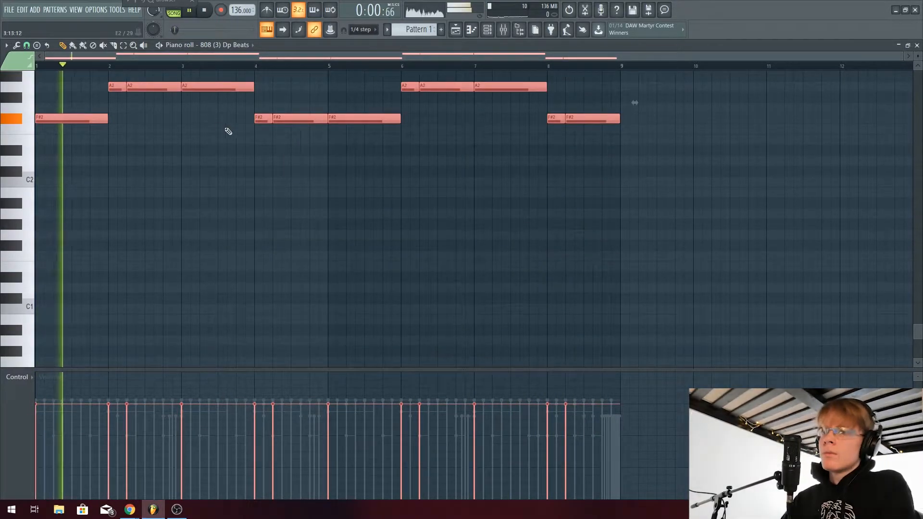
scroll(222, 129, up, 4)
key(ctrl+d)
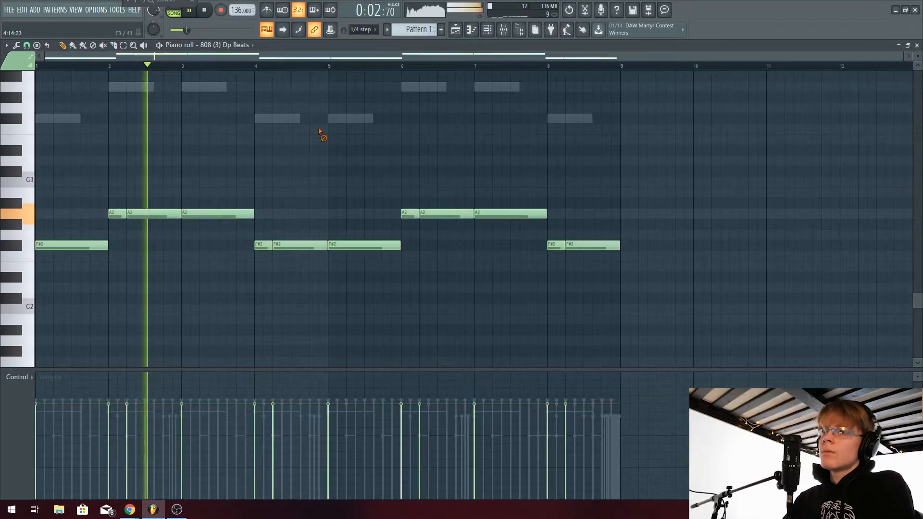
Route the 808 (3) Dp Beats channel to mixer track 1, select that track and solo it.
key(F6)
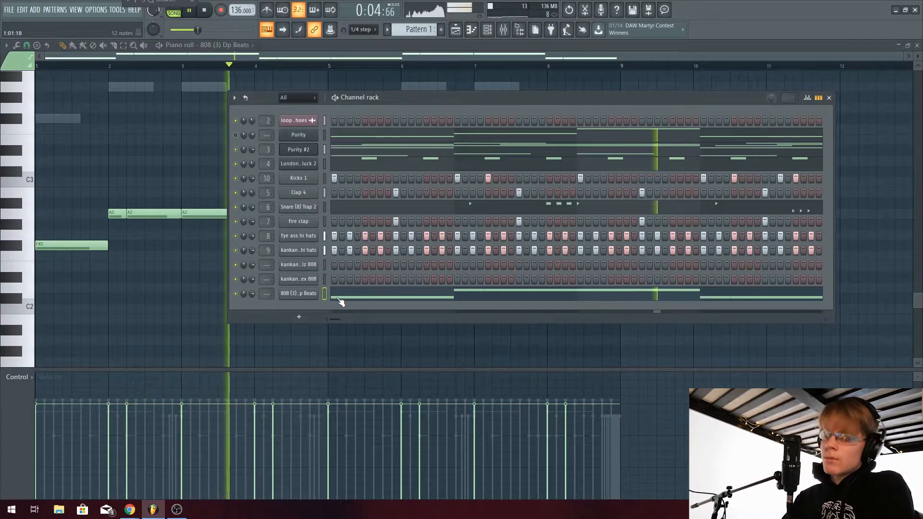
key(F9)
click(295, 73)
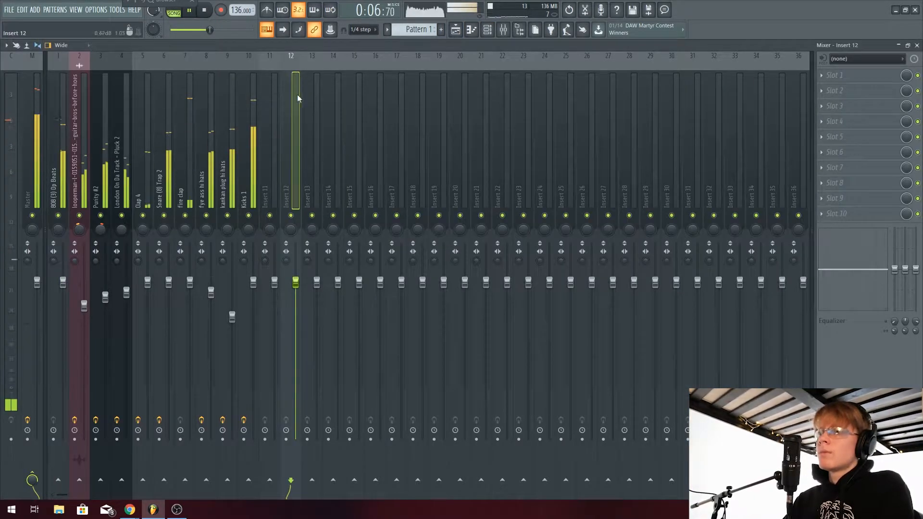
click(51, 119)
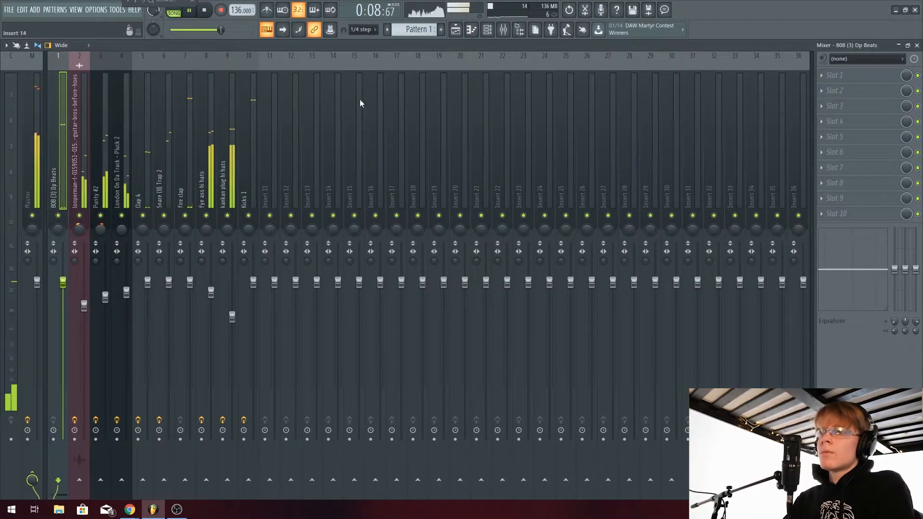
right_click(57, 215)
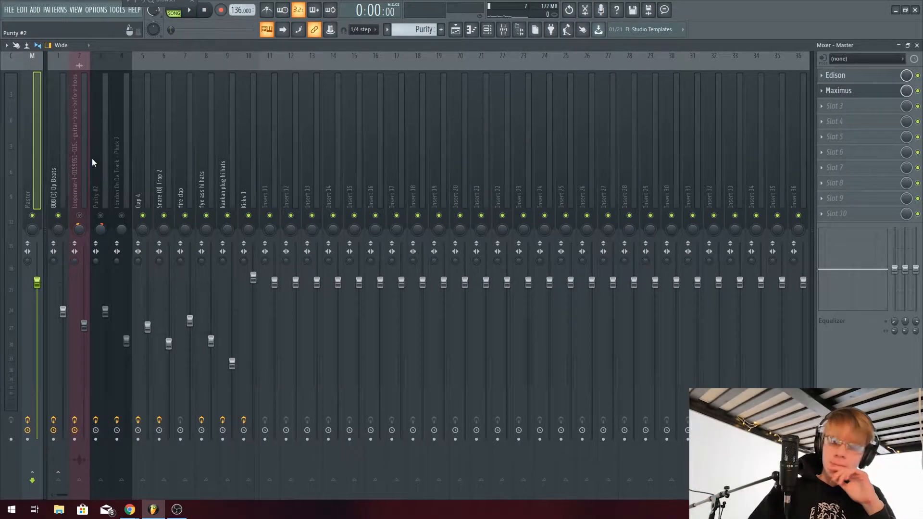
Play back the beat to check the mix levels and inspect the effect chain on the 808 mixer track.
key(space)
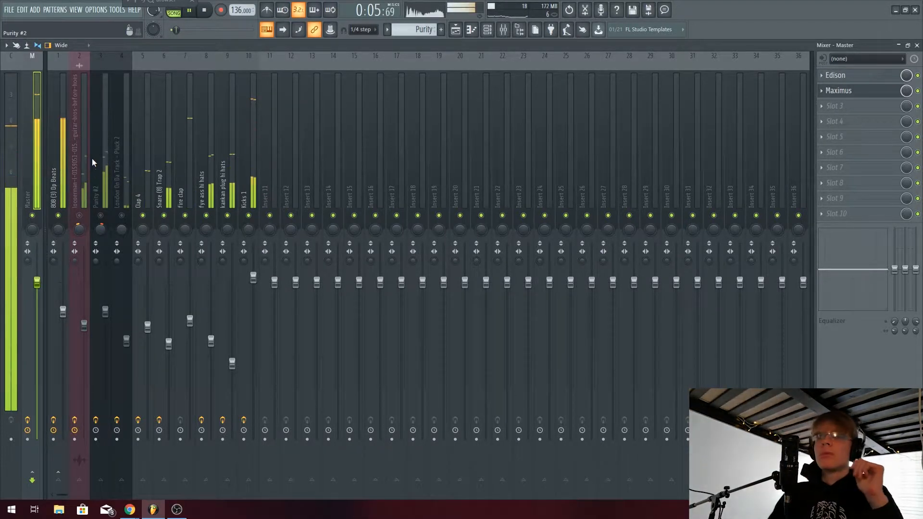
key(space)
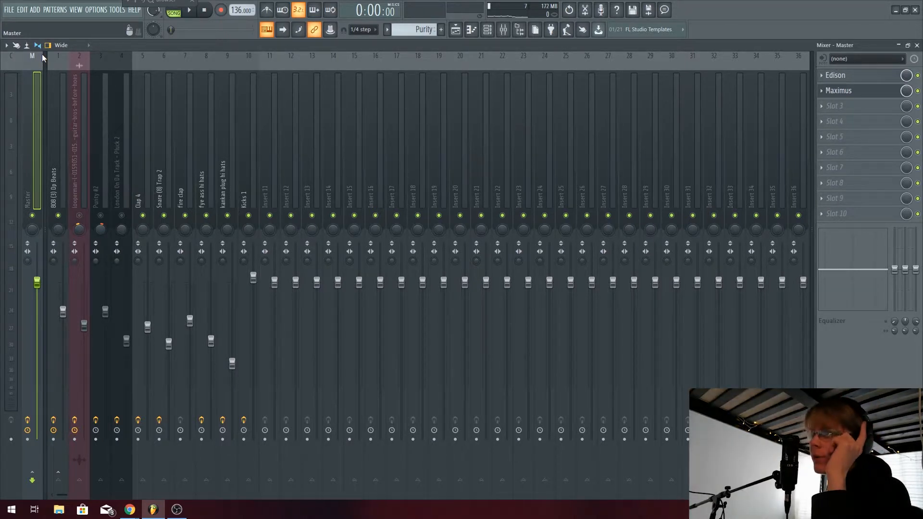
click(58, 55)
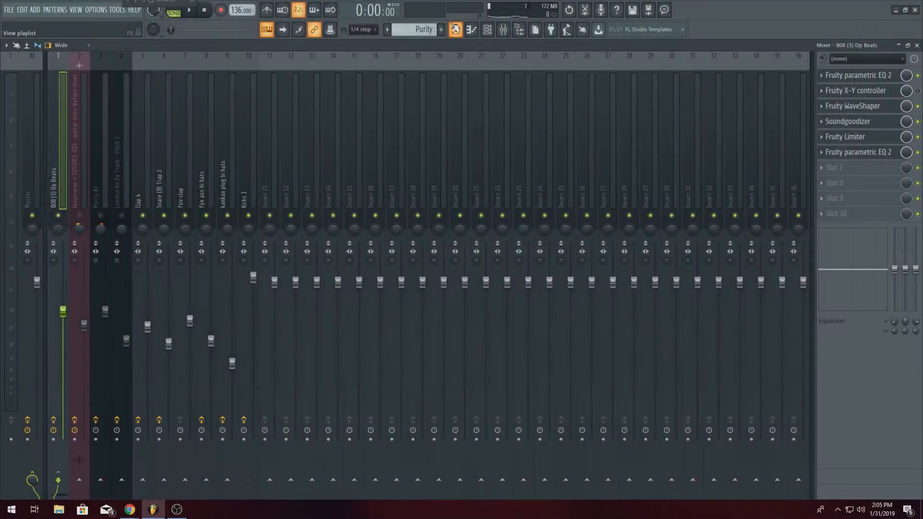
Remove the drum, 808 and Purity clips before bar 25 and place Crash (2) Trap at bar 25 on track 12.
click(267, 29)
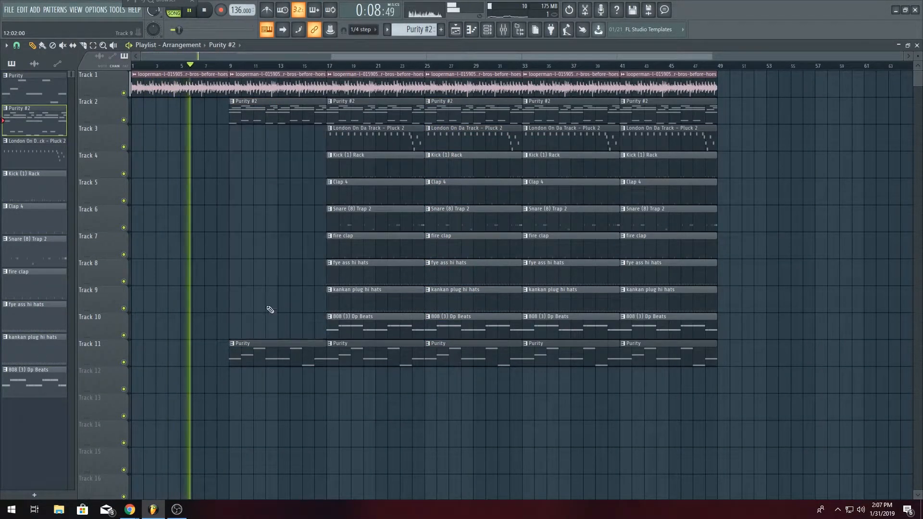
right_click(364, 171)
click(166, 2)
click(58, 376)
drag(41, 397, 428, 383)
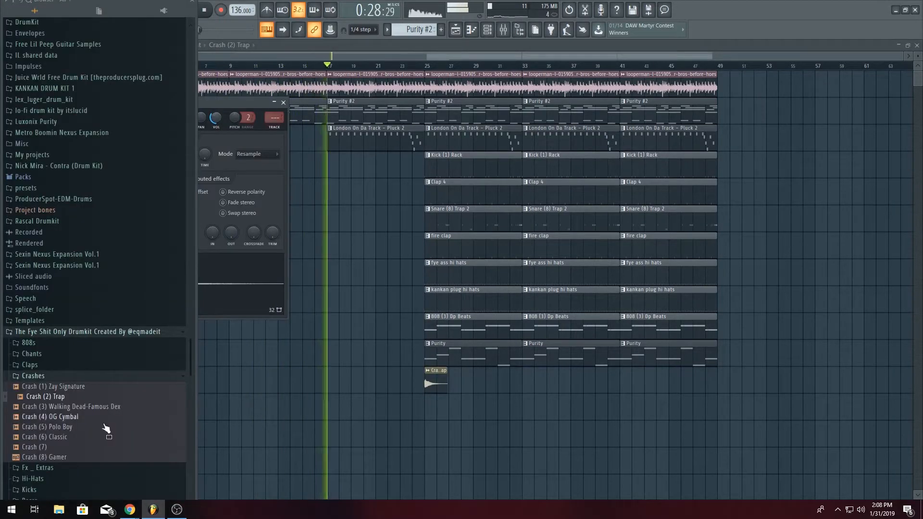
Add Crash (4) OG Cymbal to track 13 as a reversed sample that ends at bar 25.
drag(54, 417, 390, 408)
drag(241, 114, 350, 113)
click(282, 224)
click(404, 114)
scroll(406, 409, up, 10)
drag(427, 414, 560, 416)
double_click(560, 416)
click(403, 114)
Adjust the effects on the mixer tracks of the two crash sounds, starting with the Crash (2) Trap track.
click(503, 30)
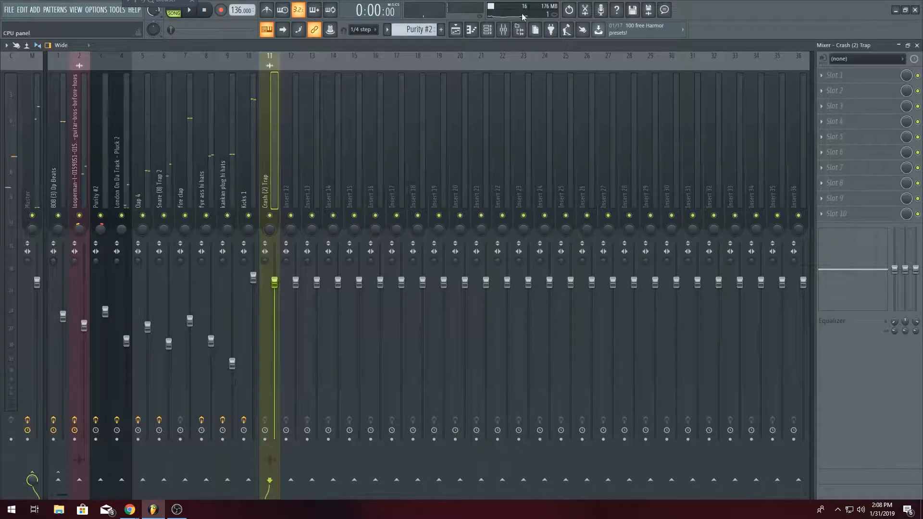
click(456, 30)
click(503, 30)
click(829, 81)
drag(48, 167, 142, 167)
click(291, 144)
drag(70, 194, 132, 196)
Create a Purity #2 volume automation clip on track 3 that rises steadily across bars 9 to 16.
click(456, 29)
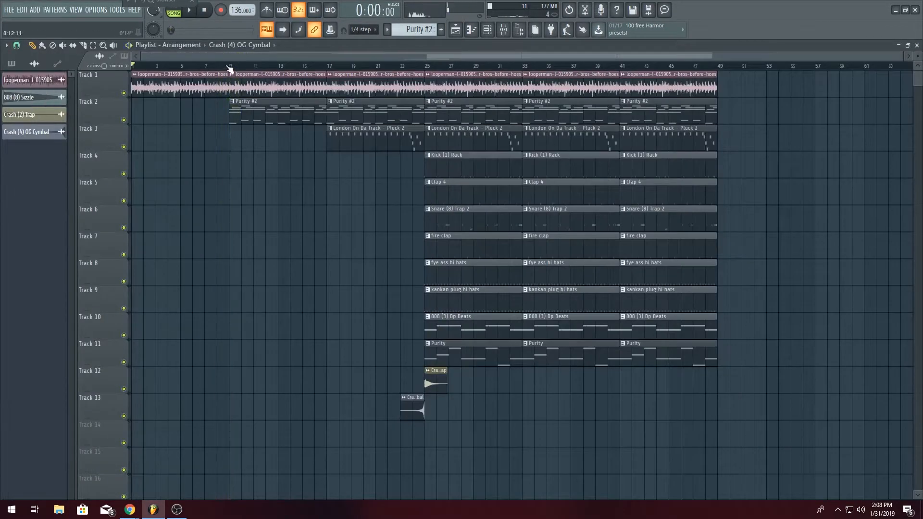
click(228, 68)
click(504, 29)
right_click(106, 314)
click(129, 378)
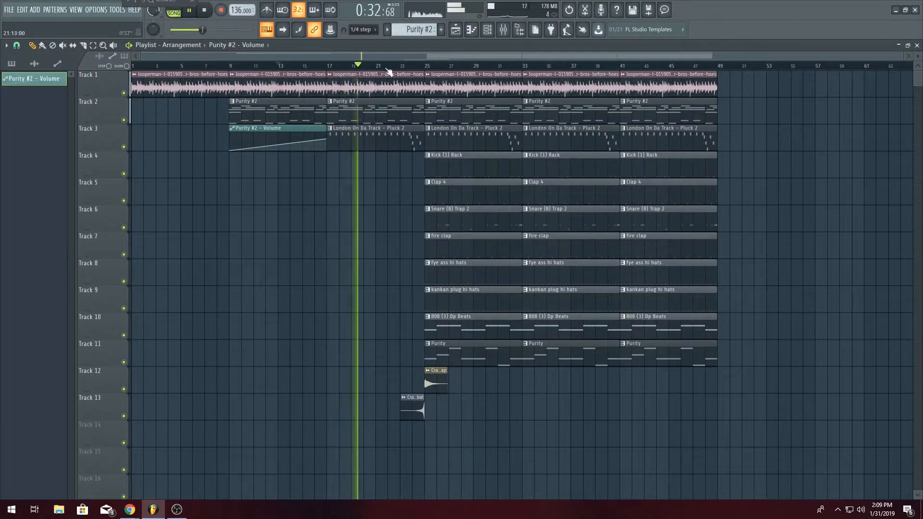
Check the Snare (8) Trap 2 notes in the piano roll and slightly lower a level in the mixer.
double_click(450, 214)
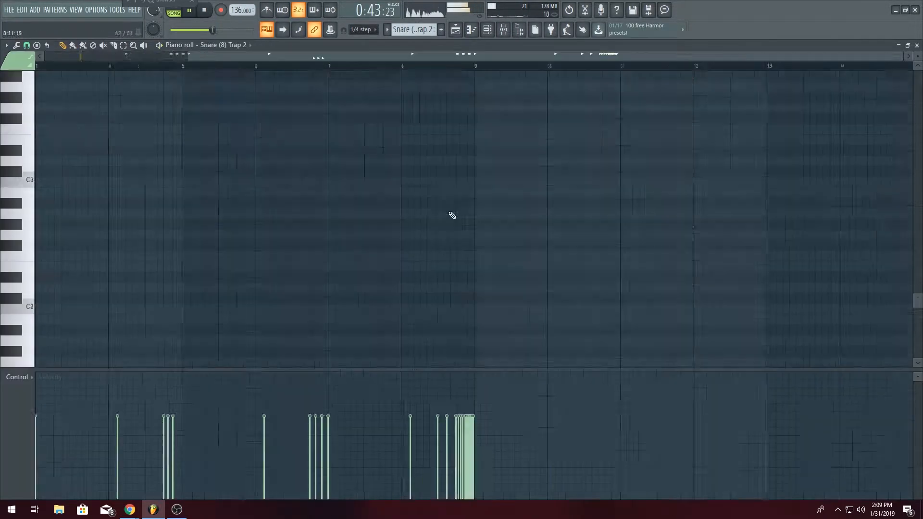
scroll(343, 106, down, 3)
click(503, 29)
drag(169, 312, 172, 319)
click(456, 30)
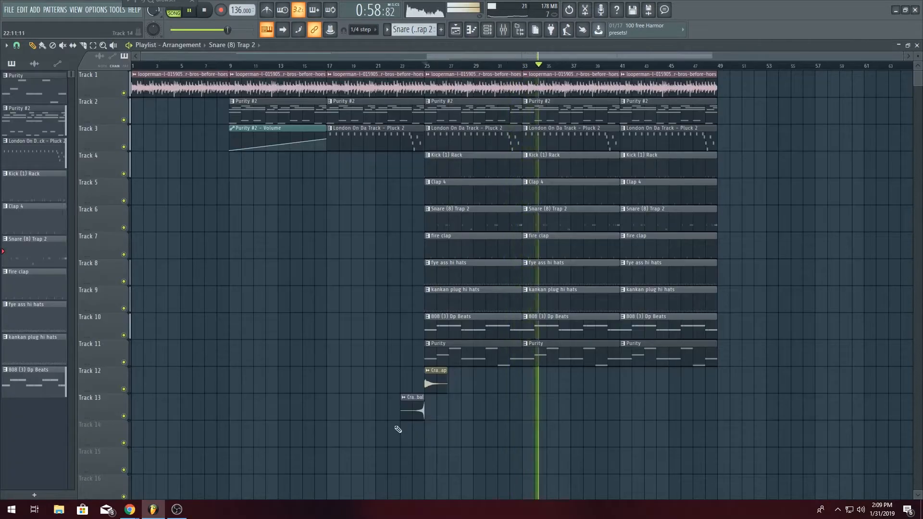
Place the Crash (2) Trap sample at bars 33 and 41 on track 12.
click(435, 381)
click(530, 381)
click(628, 381)
Remove the pluck and 808 clips at bar 41, and repeat the drum clips on tracks 4 to 9 at bar 49.
right_click(667, 138)
right_click(666, 330)
drag(626, 161, 702, 303)
key(ctrl+b)
Repeat the guitar loop and Purity #2 clips on tracks 1 and 2 until they fill bars 49 to 64.
drag(626, 79, 702, 113)
key(ctrl+b)
scroll(717, 165, down, 2)
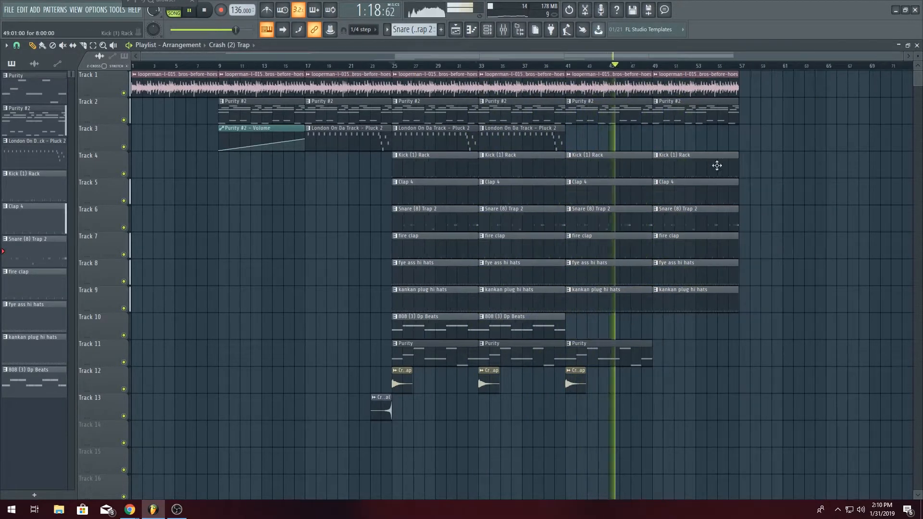
key(ctrl+b)
right_click(765, 156)
Copy all clips of bars 25 to 40 on tracks 1 to 12 to bar 65 and clear the selection.
drag(402, 82, 553, 384)
drag(506, 161, 881, 161)
scroll(738, 156, down, 1)
key(ctrl+d)
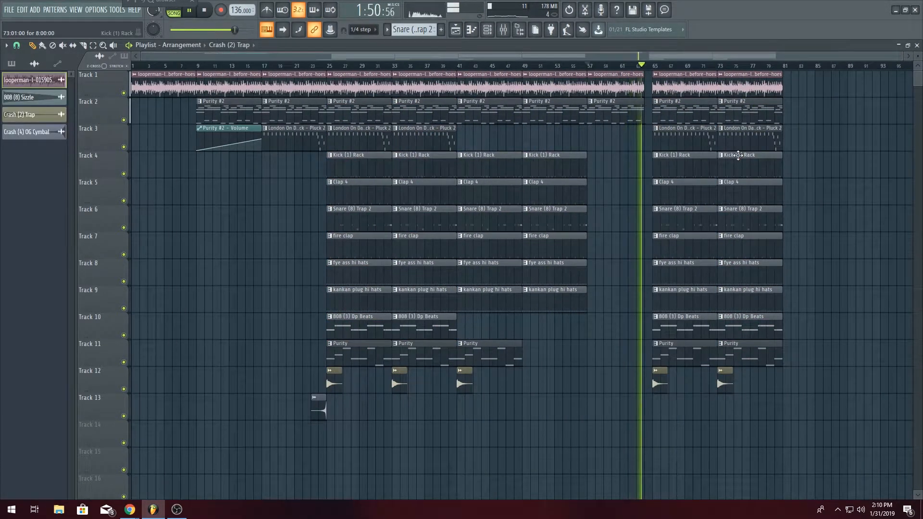
Add Crash (2) Trap at bars 75, 77 and 79 on track 12, and duplicate the bars 73 to 80 block at bar 81.
click(741, 381)
click(756, 377)
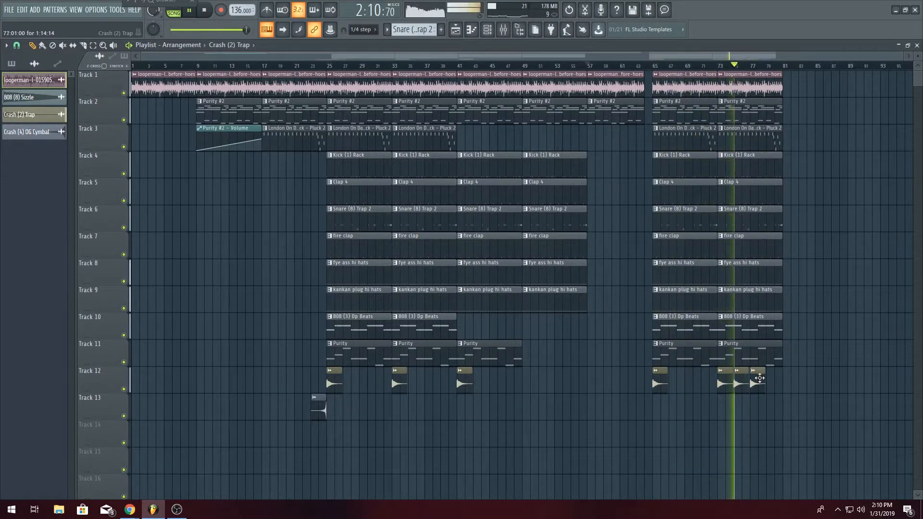
click(773, 381)
drag(778, 384, 724, 82)
key(ctrl+b)
Shorten the clips of bars 73 to 80 and bars 25 to 32 by one bar, leaving gaps before bars 81 and 33.
ctrl+click(779, 354)
drag(775, 313, 726, 82)
drag(781, 161, 773, 161)
scroll(864, 95, down, 1)
drag(368, 354, 318, 82)
drag(371, 161, 363, 161)
Place the reversed Crash (4) OG Cymbal at bars 85 and 87 on track 13.
click(30, 131)
click(771, 408)
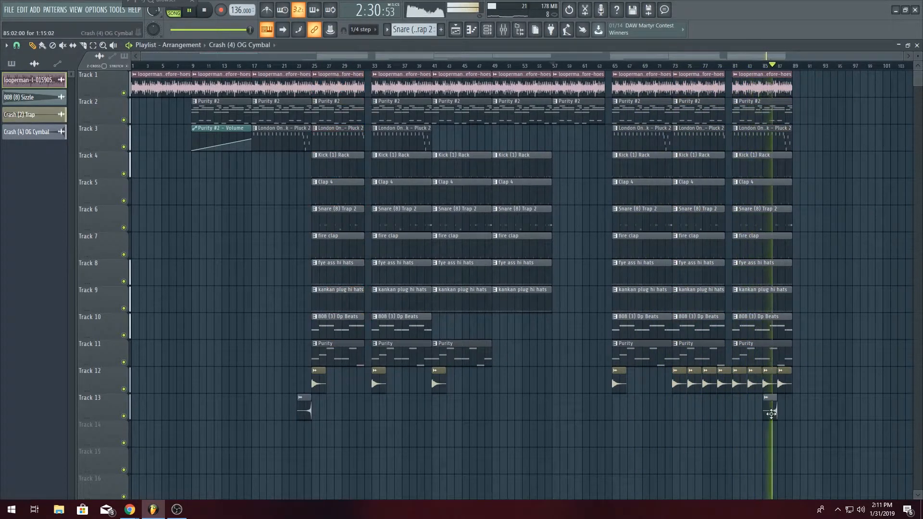
click(785, 408)
Duplicate the bars 81 to 88 clips on tracks 1 to 10 twice, filling bars 89 to 104.
drag(789, 332, 736, 81)
key(ctrl+b)
click(793, 67)
key(ctrl+b)
Create a Master volume automation clip on track 14 that falls steadily to zero across bars 89 to 104.
scroll(776, 67, down, 1)
drag(890, 429, 891, 447)
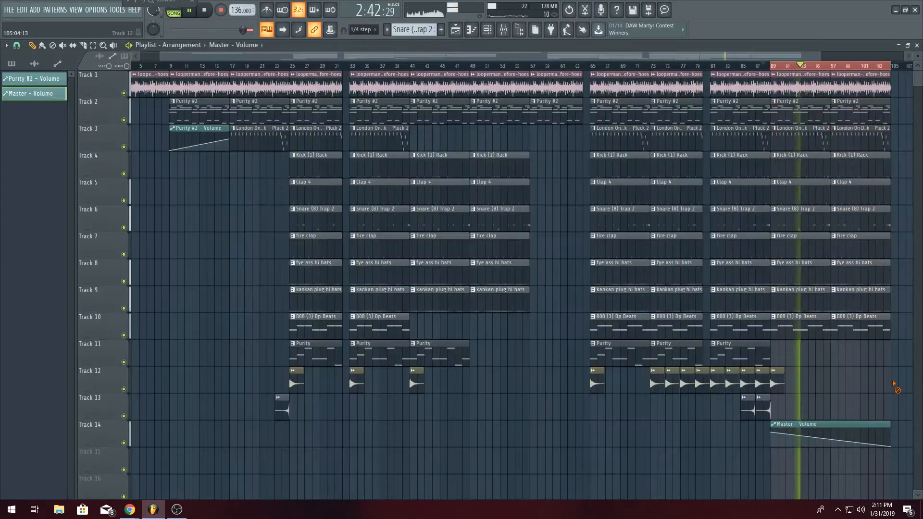
Place Crash (4) OG Cymbal at bar 39 on track 13 and the London On Da Track - Pluck 2 pattern at bar 57 on track 3.
click(384, 408)
click(522, 140)
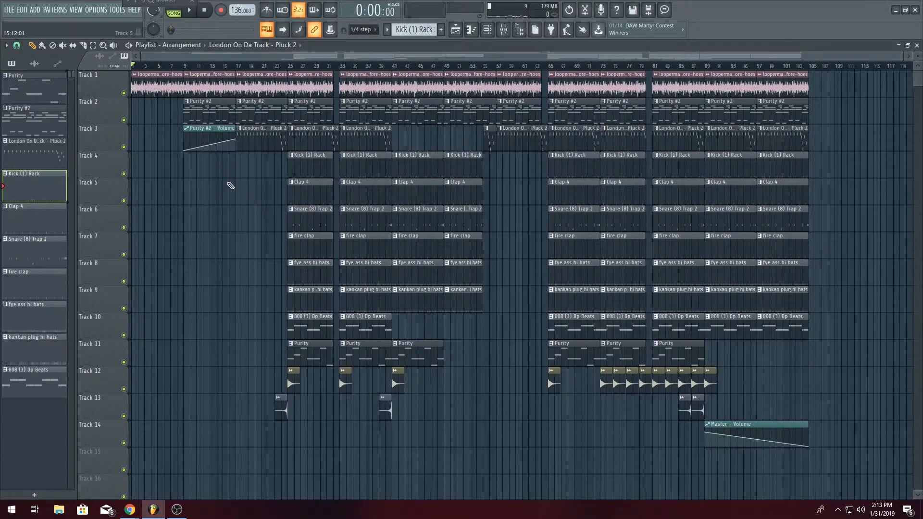